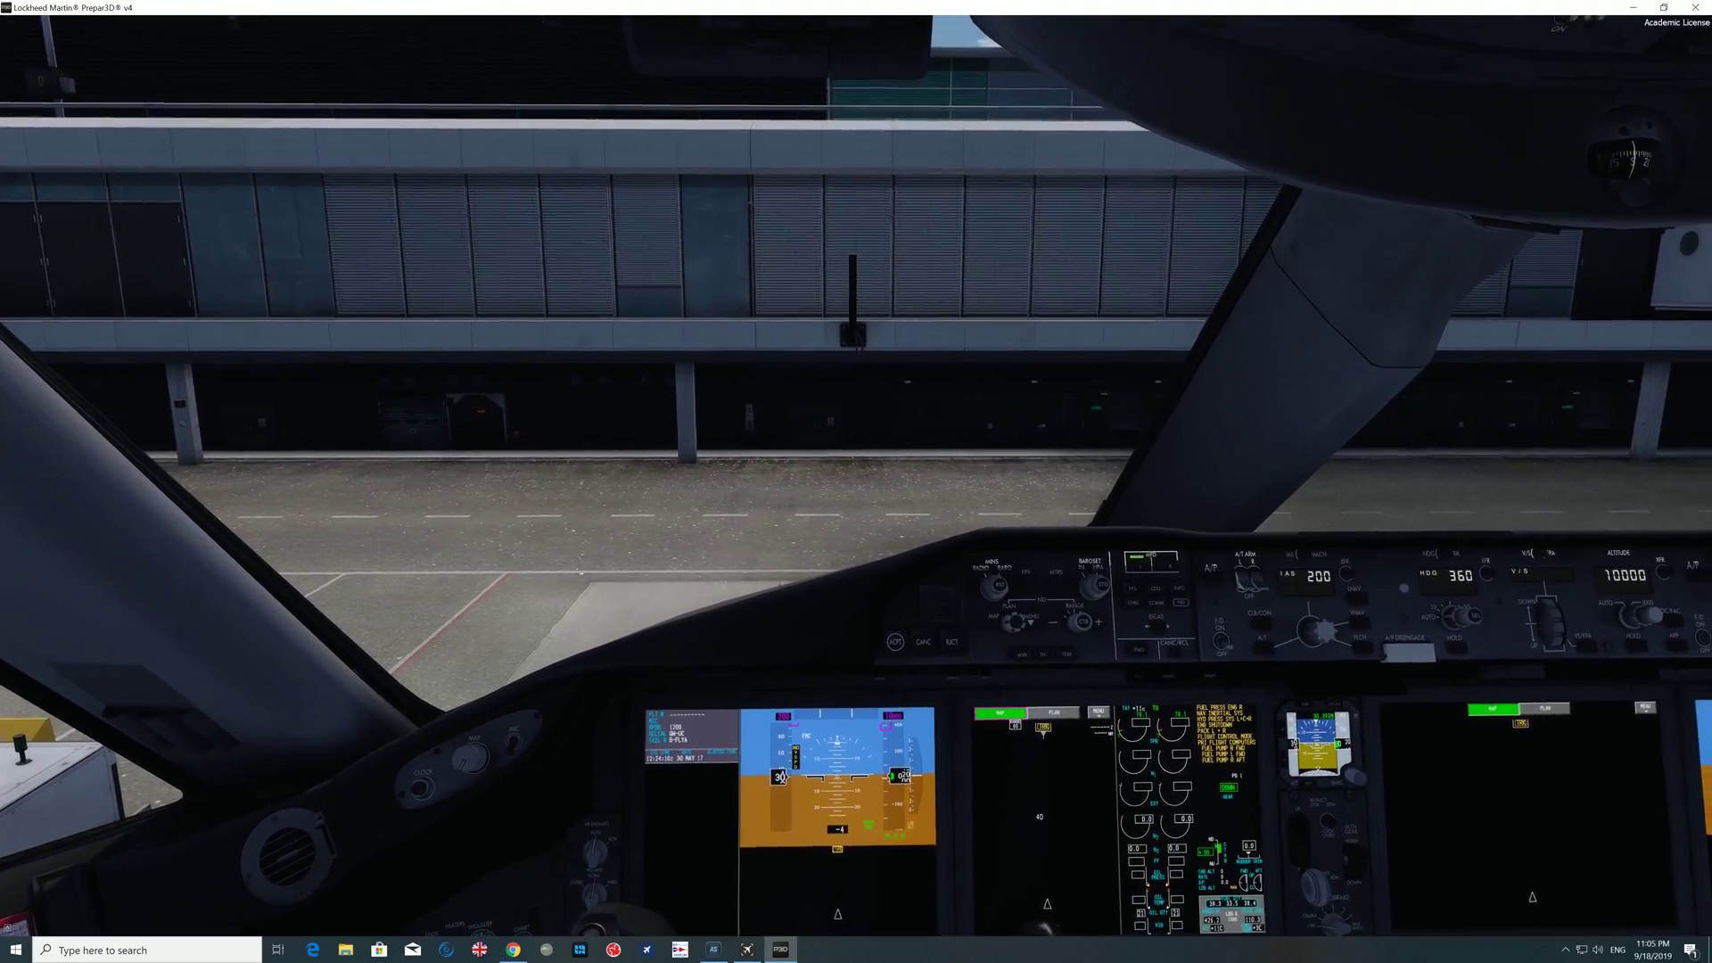
Switch from the virtual cockpit to the external spot view of the parked 787
key("s")
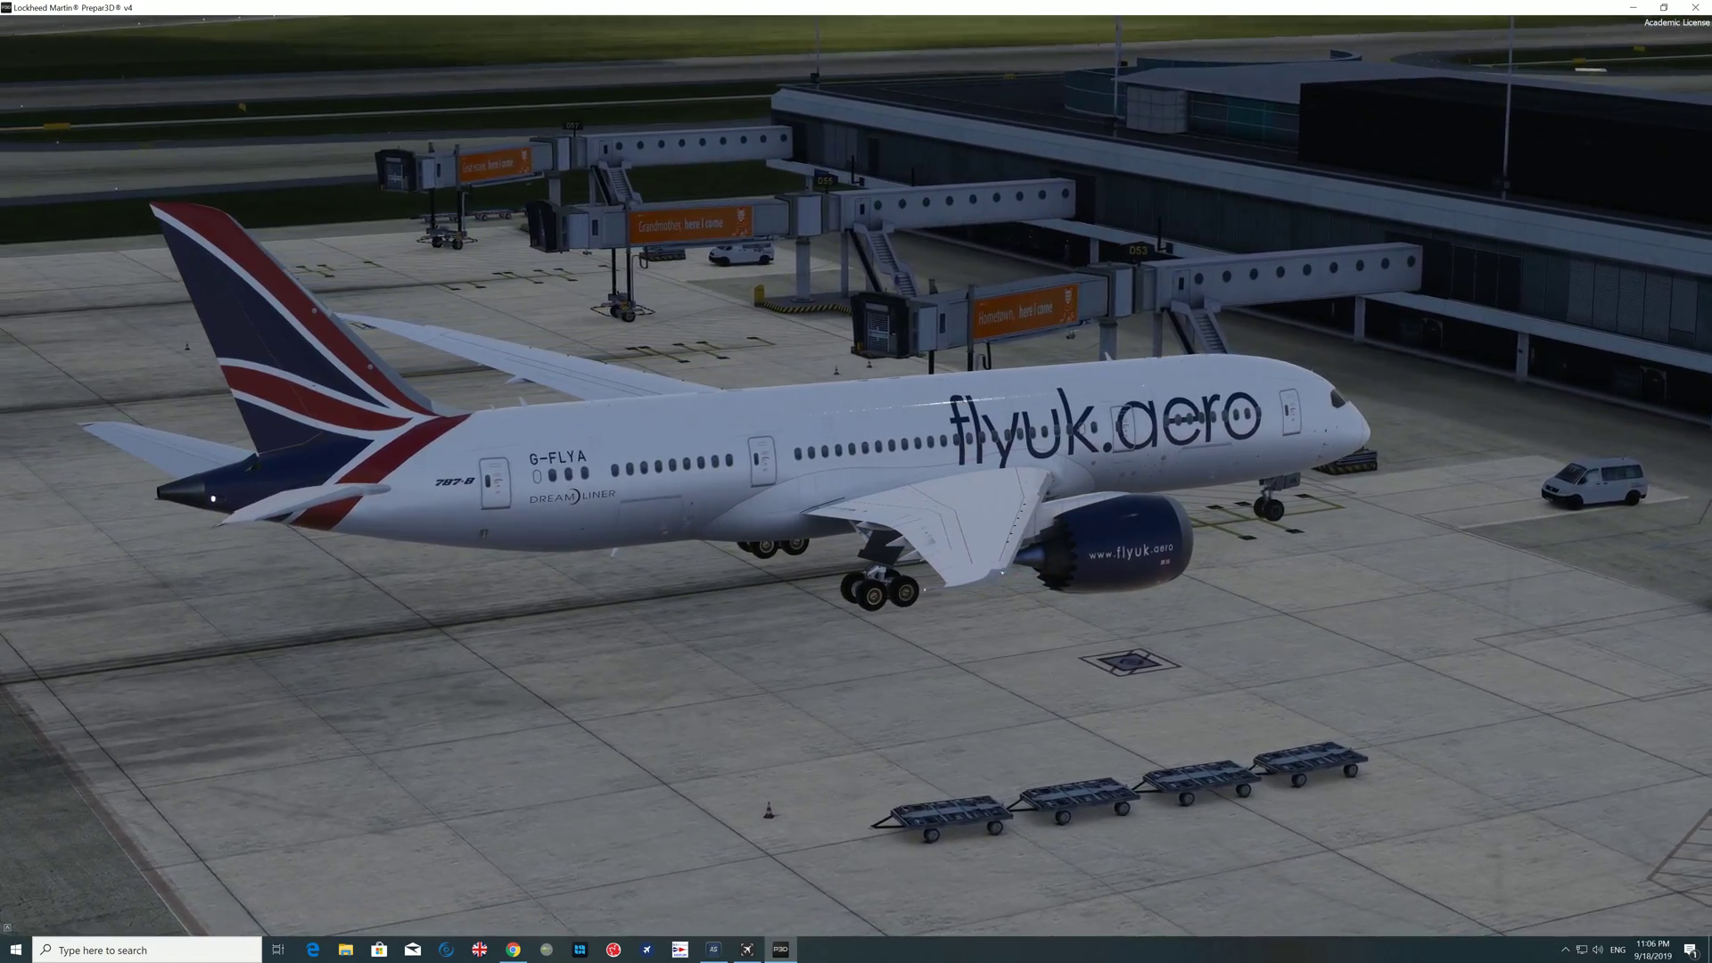
Go back to the 787 cockpit, dismiss the view menu, and bring up the UGCX Main Menu
key("F9")
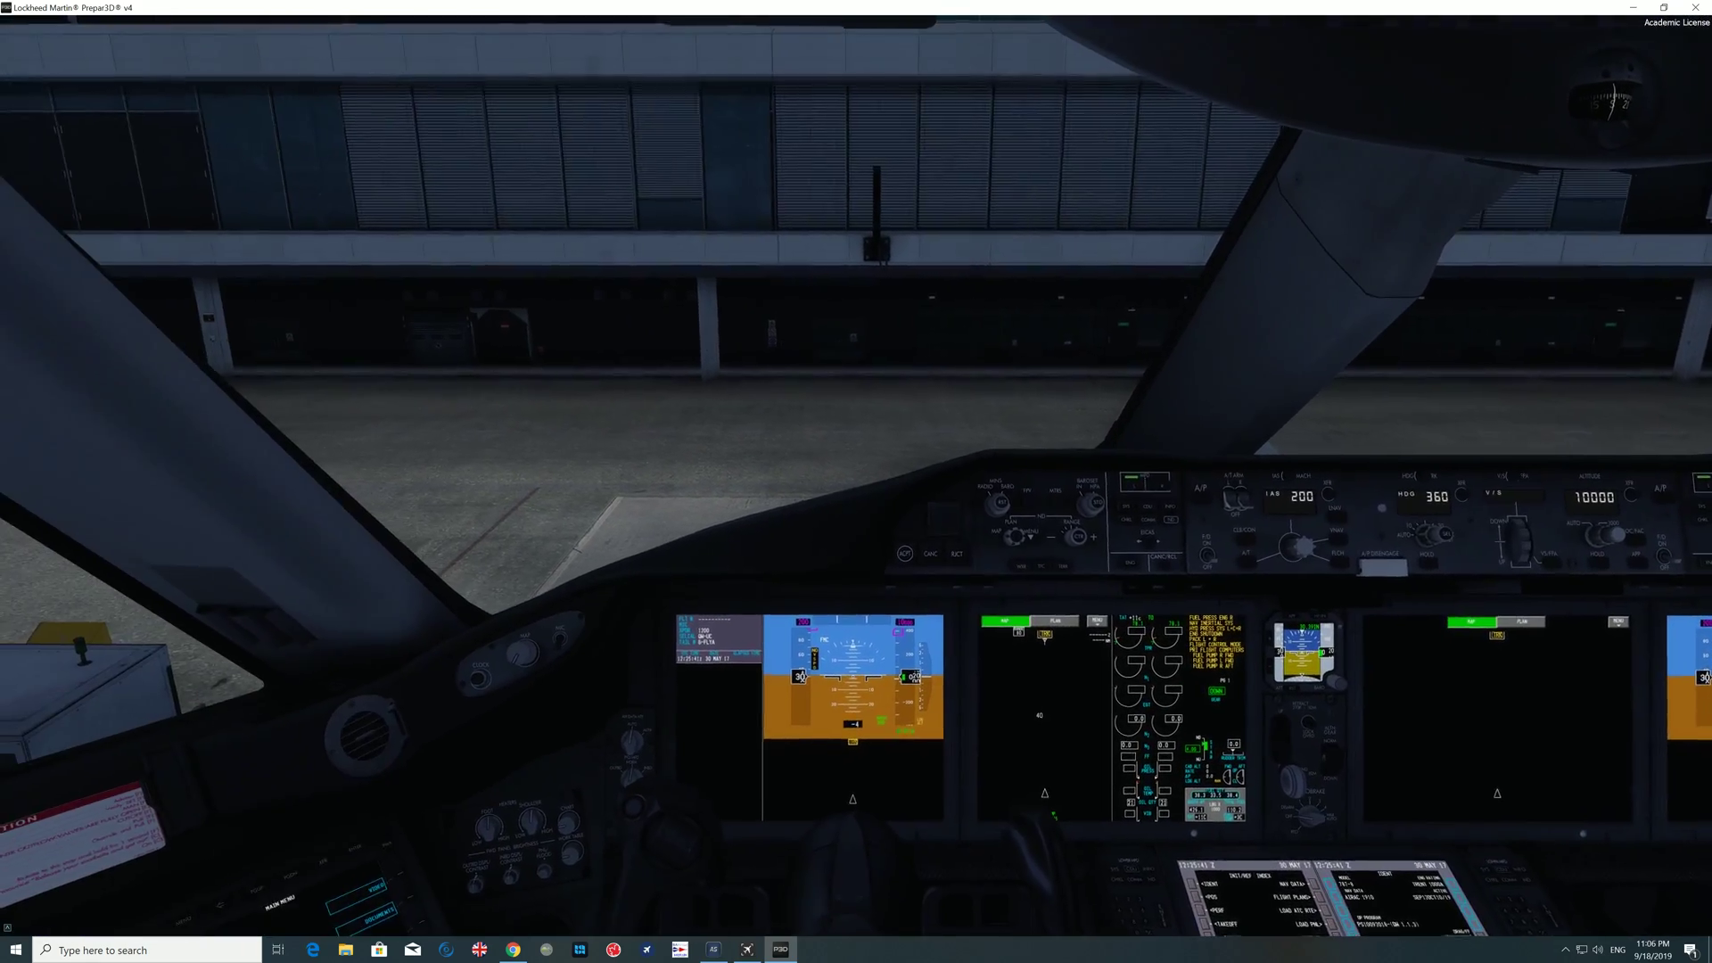
right_click(326, 451)
mouse_move(369, 581)
key("Escape")
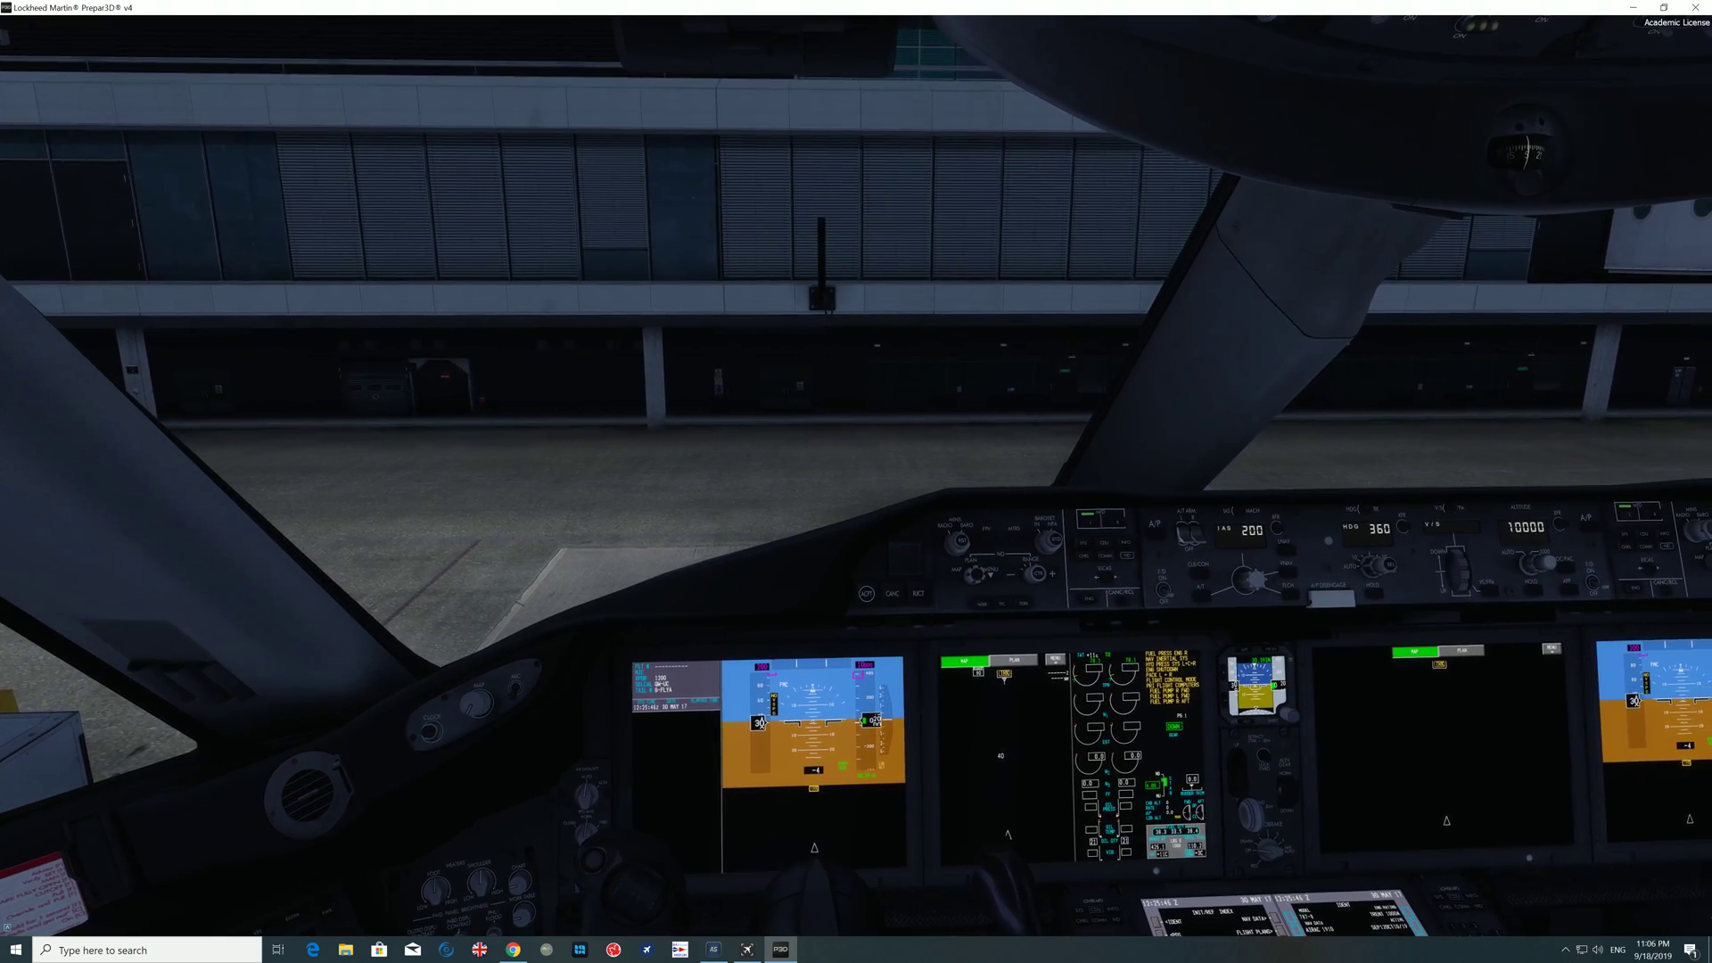
key("ctrl+shift+u")
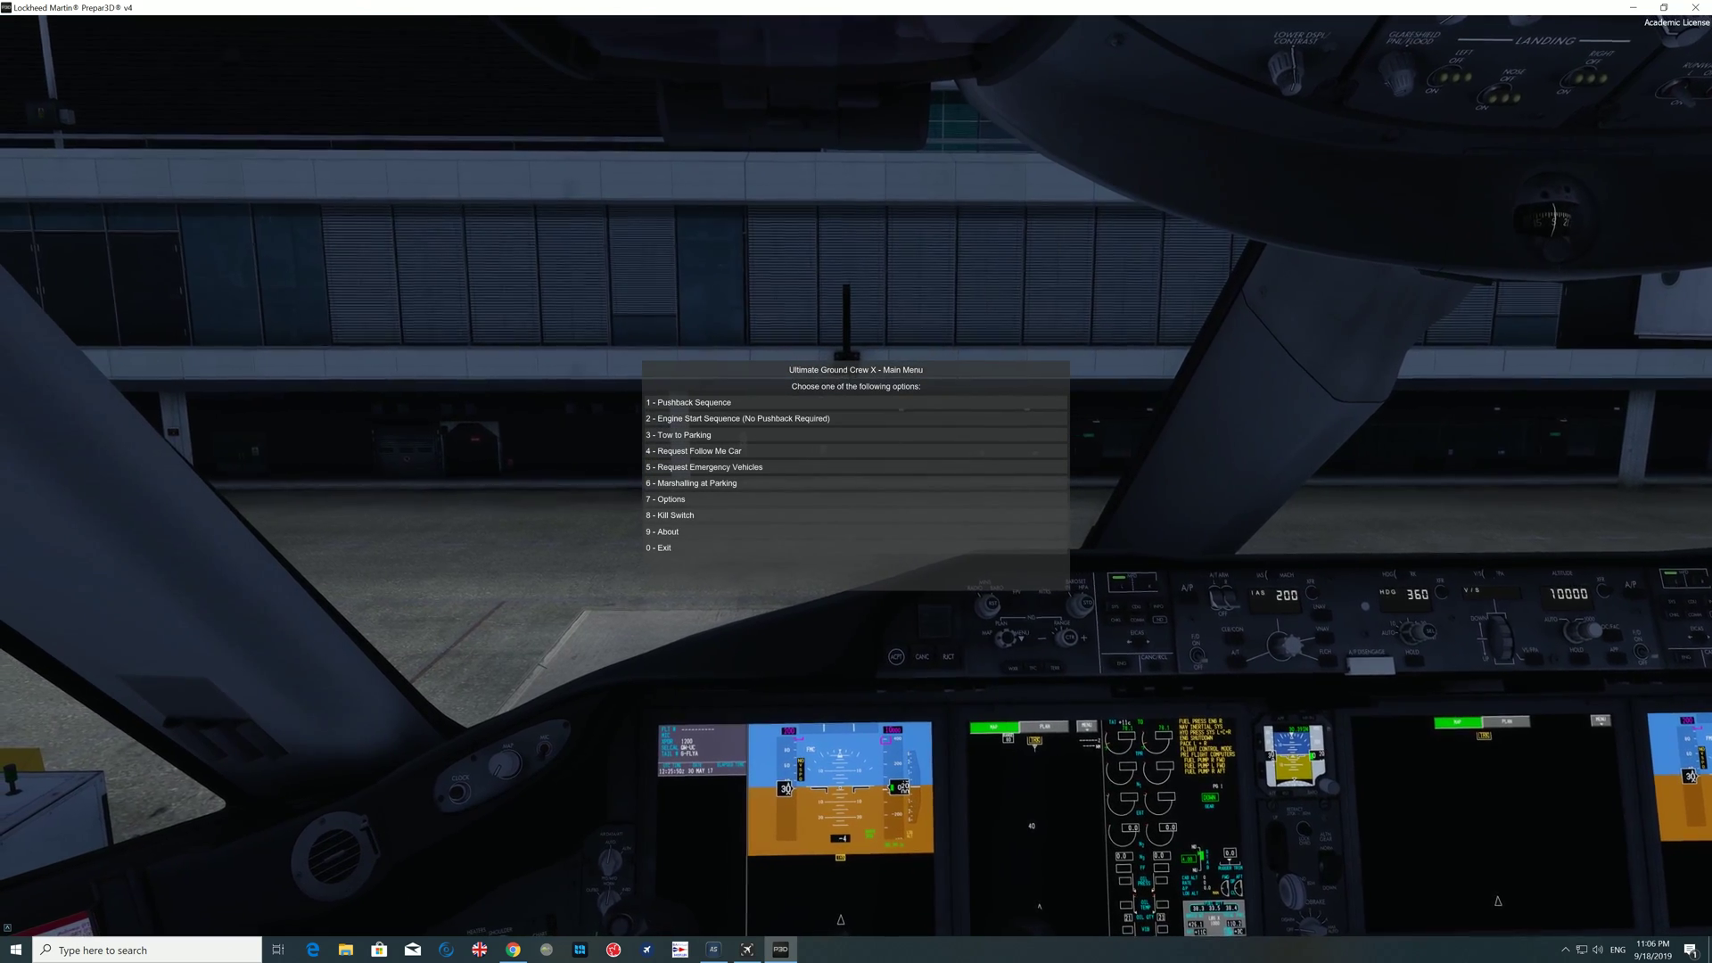
Open UGCX Options, then Aircraft Profile Settings for the QualityWings 787-8
key("7")
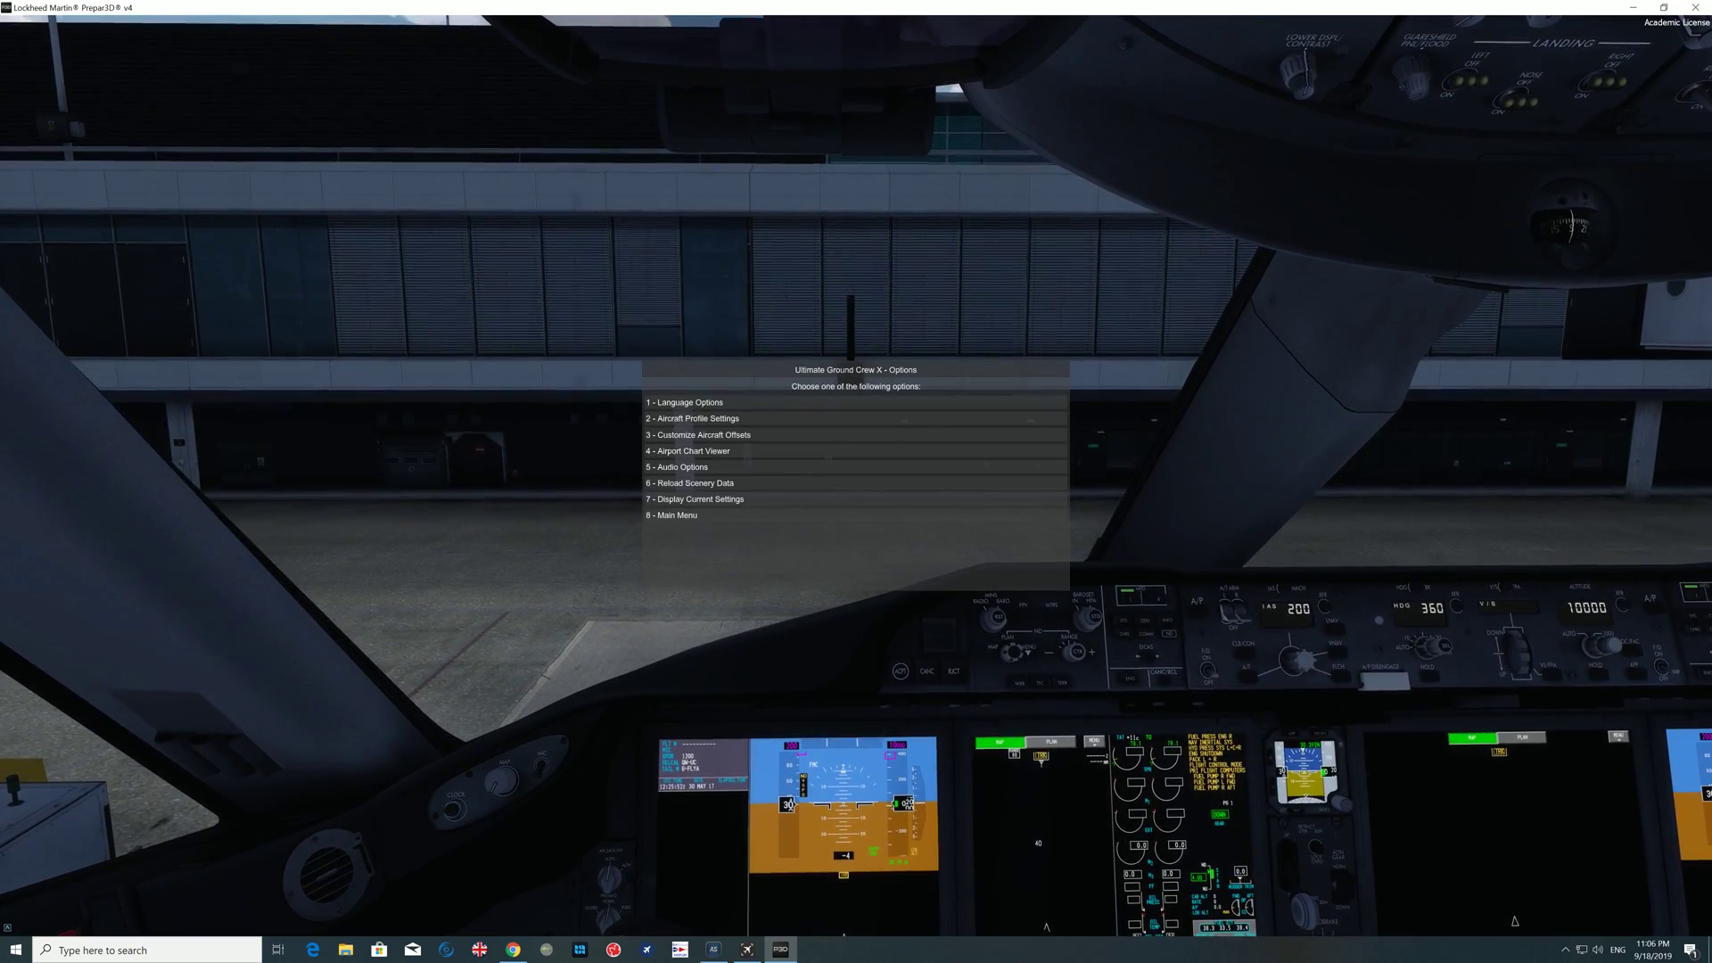
key("2")
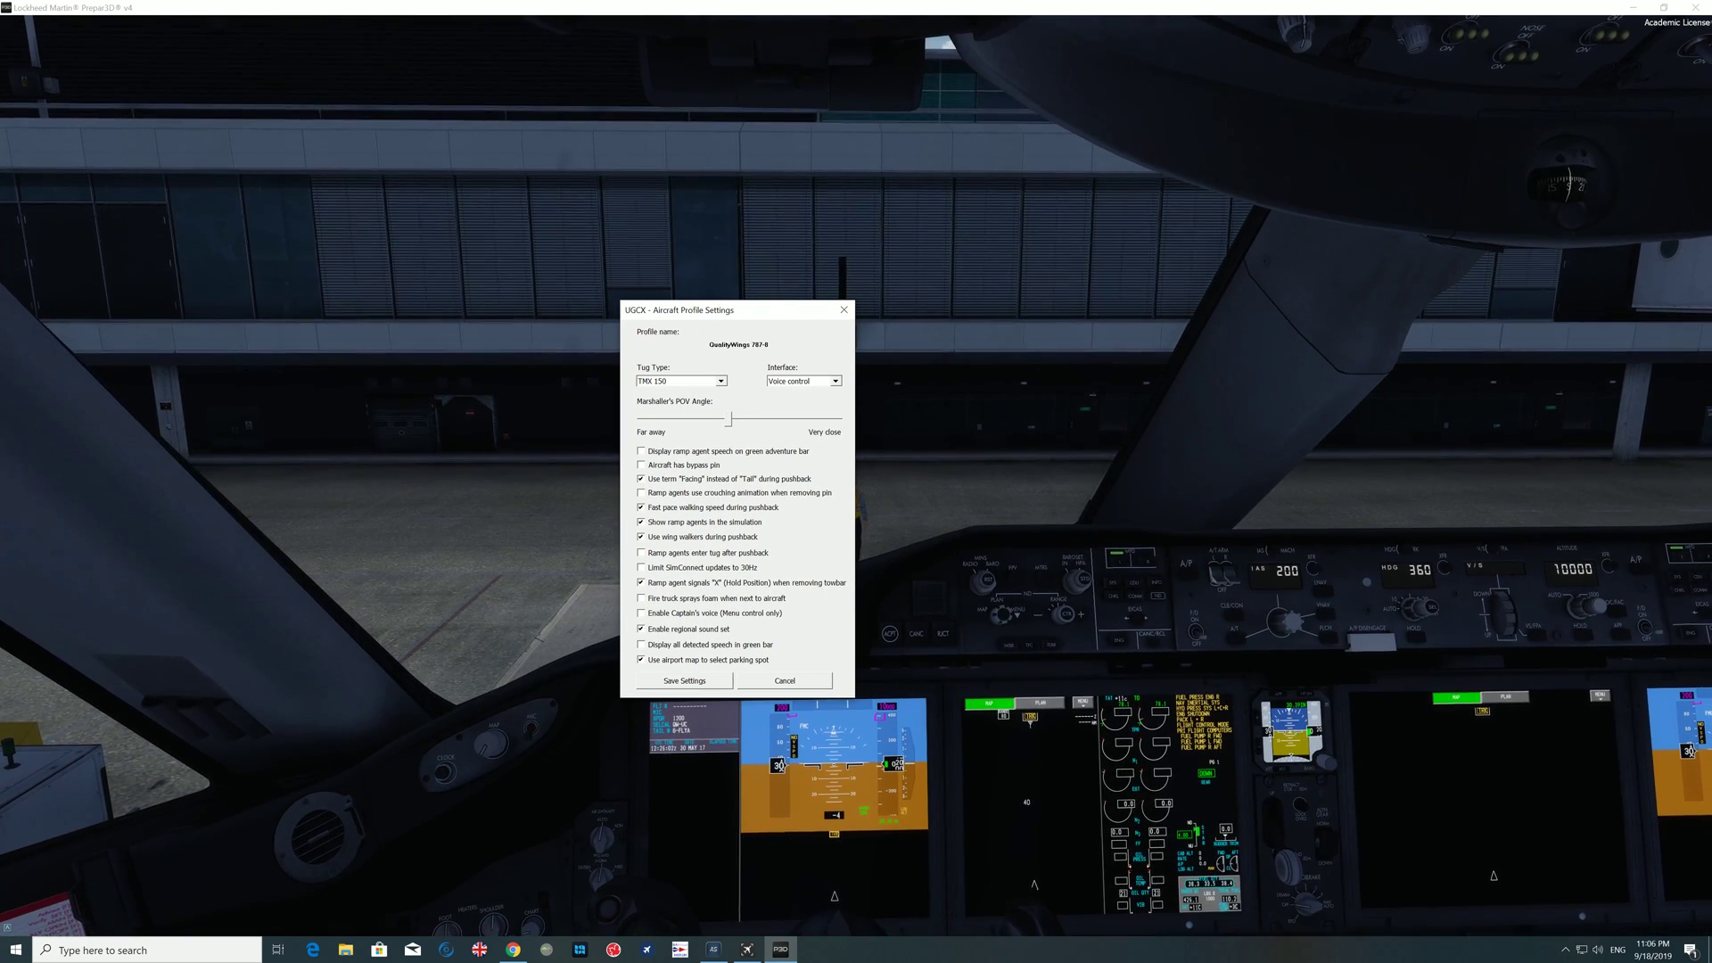
Keep Voice control as the interface, choose Wollard 140 as the tug, and move the dialog left
left_click(803, 381)
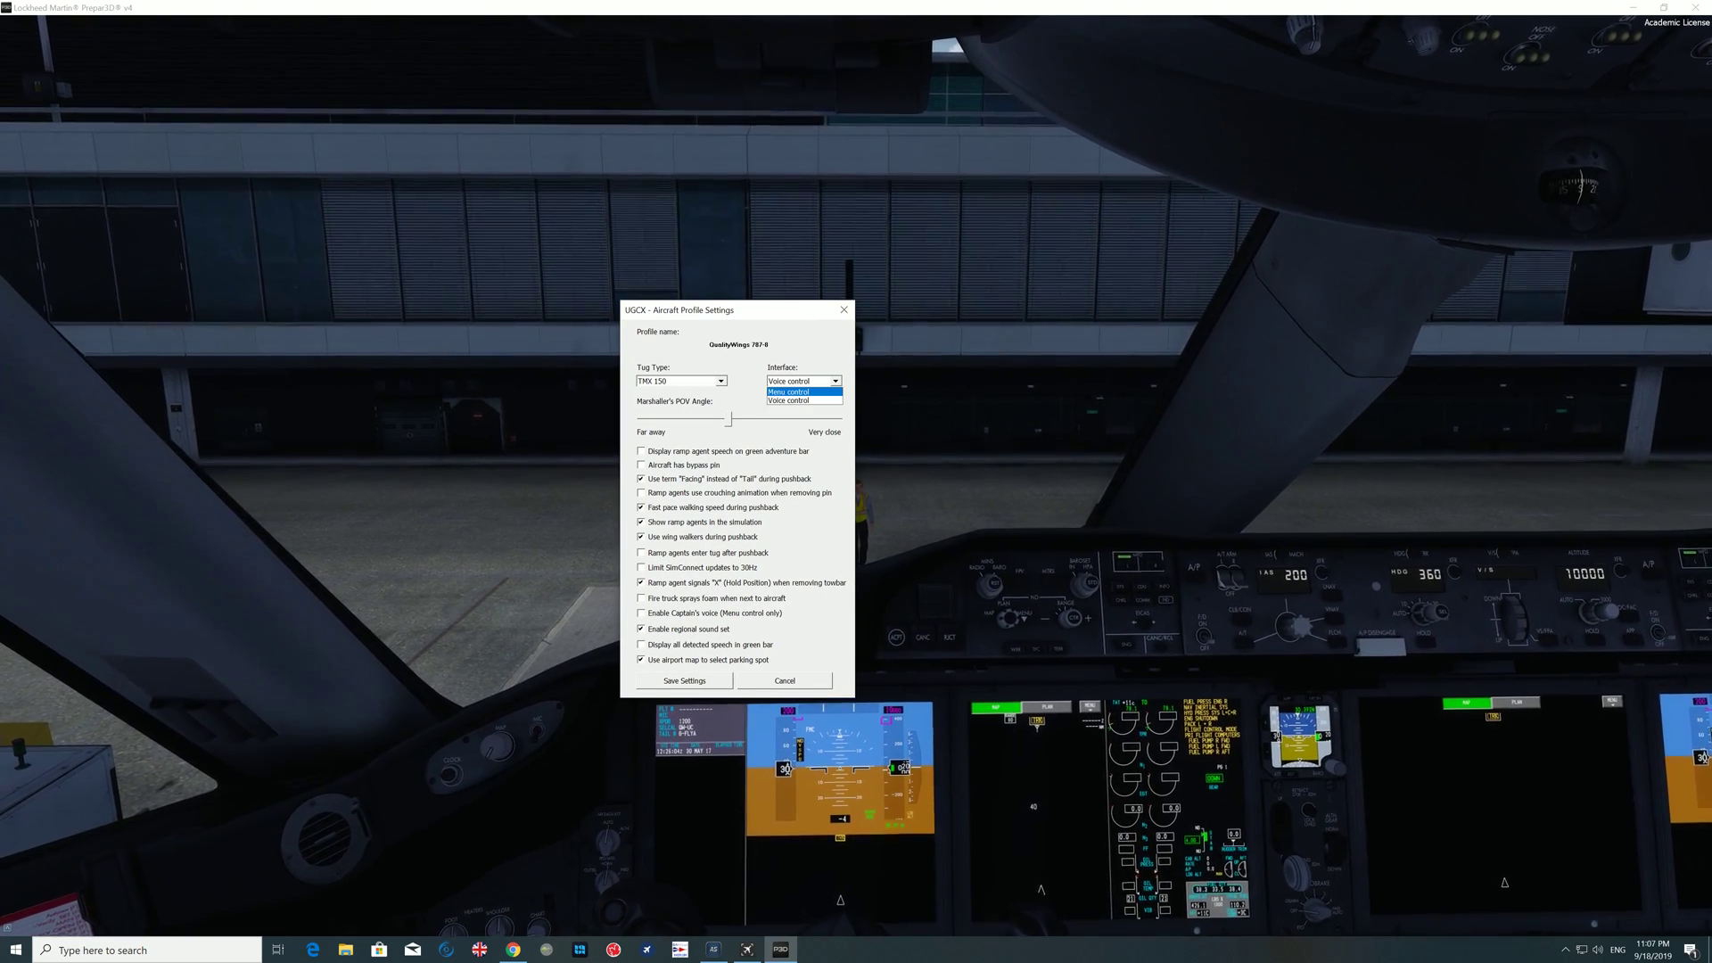
left_click(788, 401)
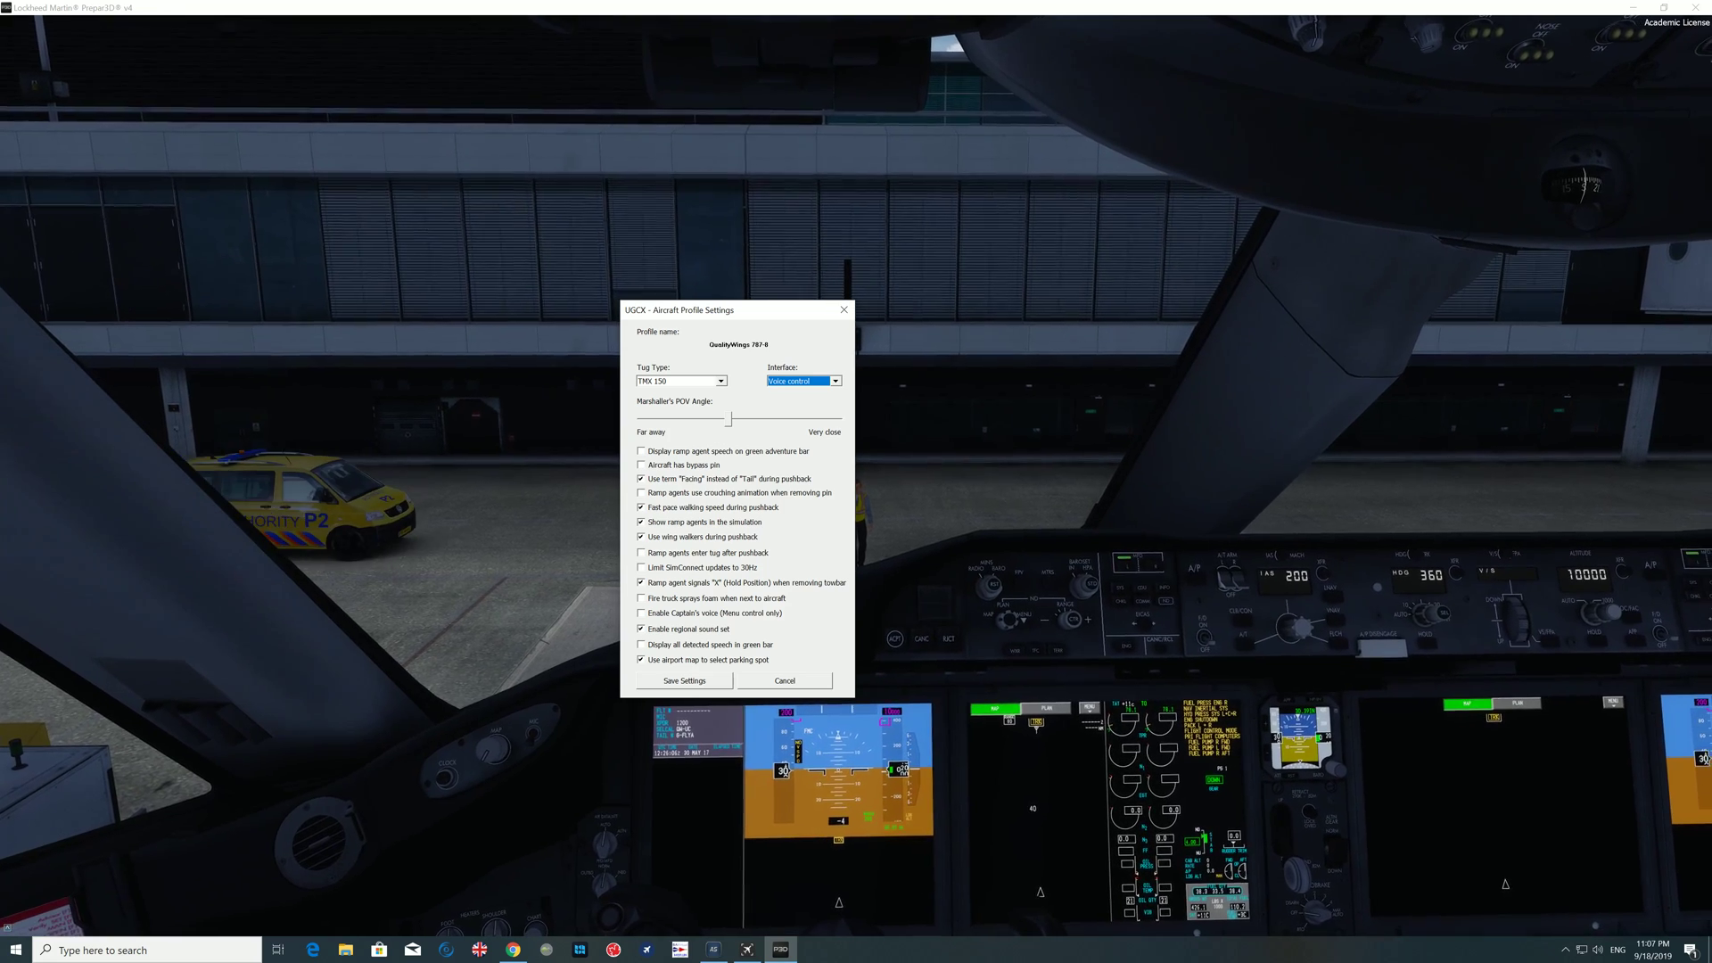
left_click(720, 380)
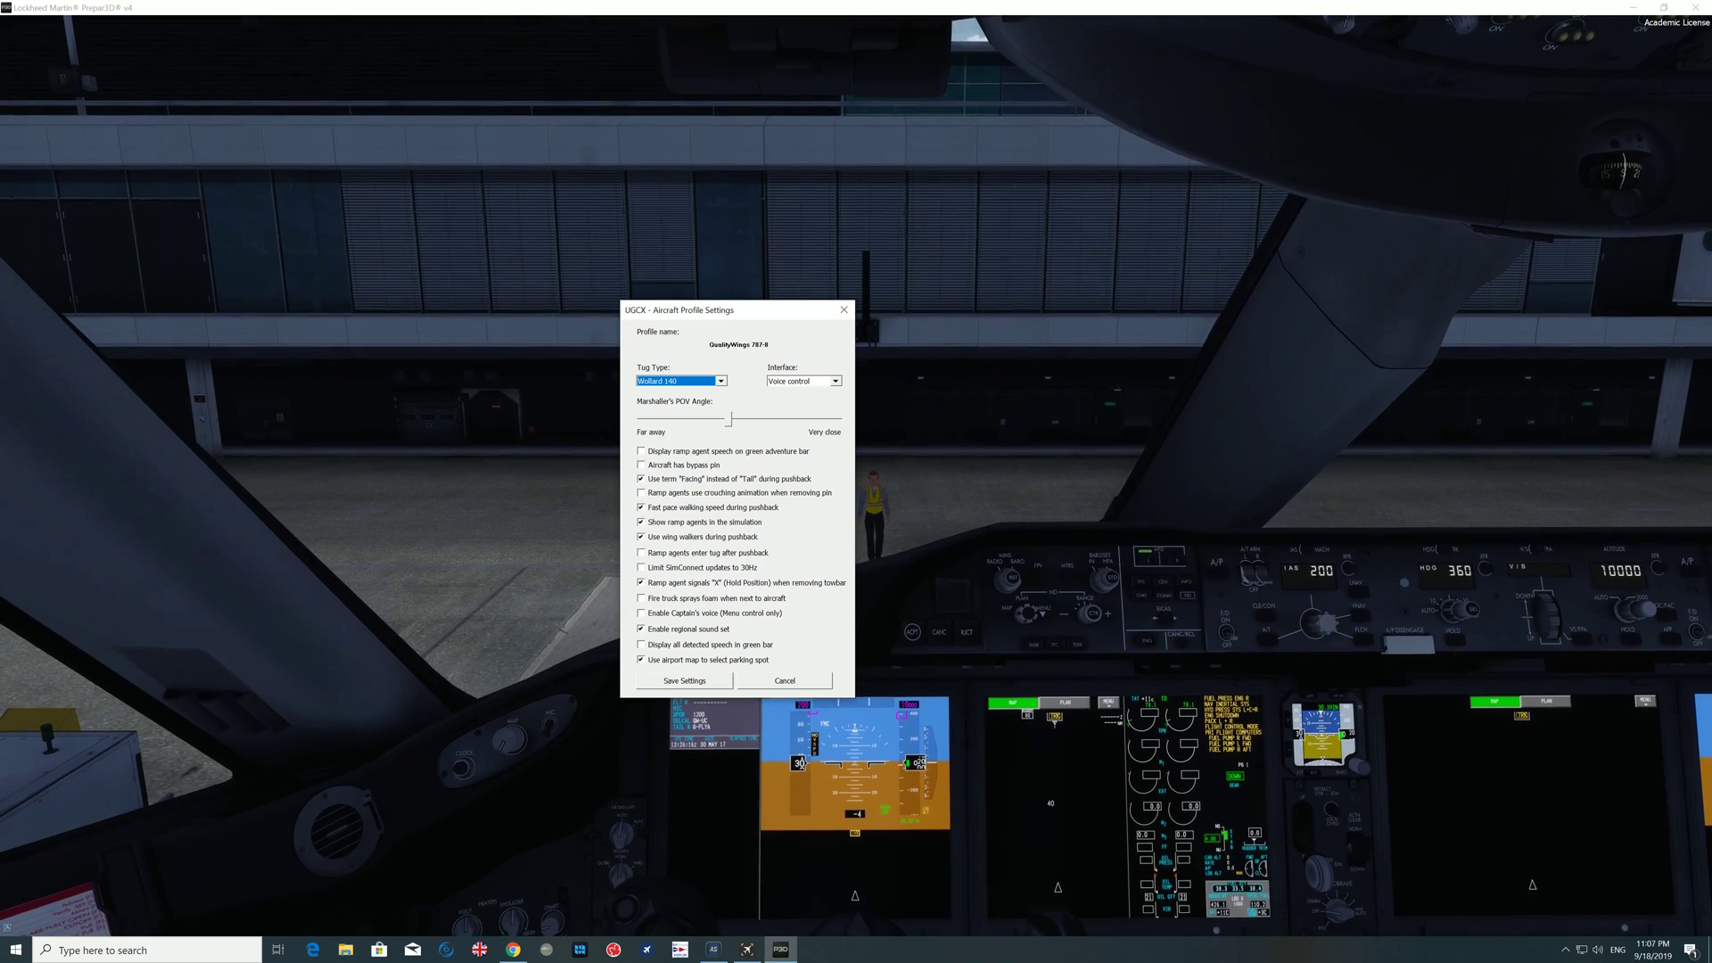
left_click_drag(713, 310, 508, 308)
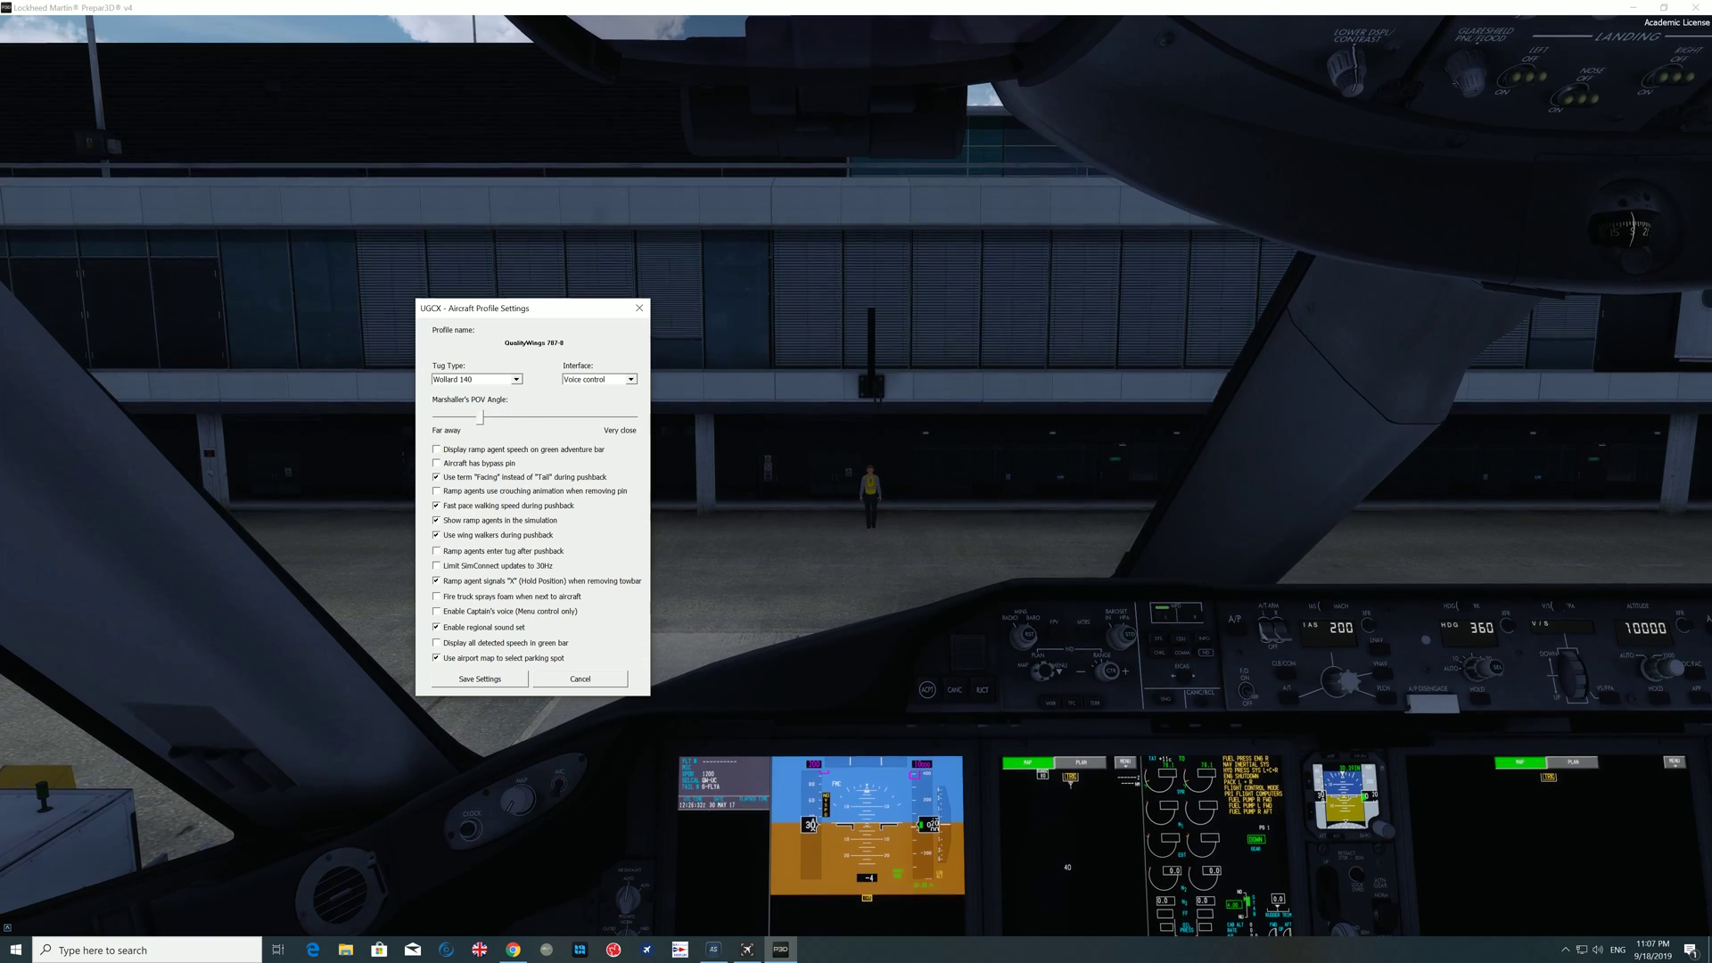
Move the Marshaller's POV Angle slider five notches toward Very close
key("Right")
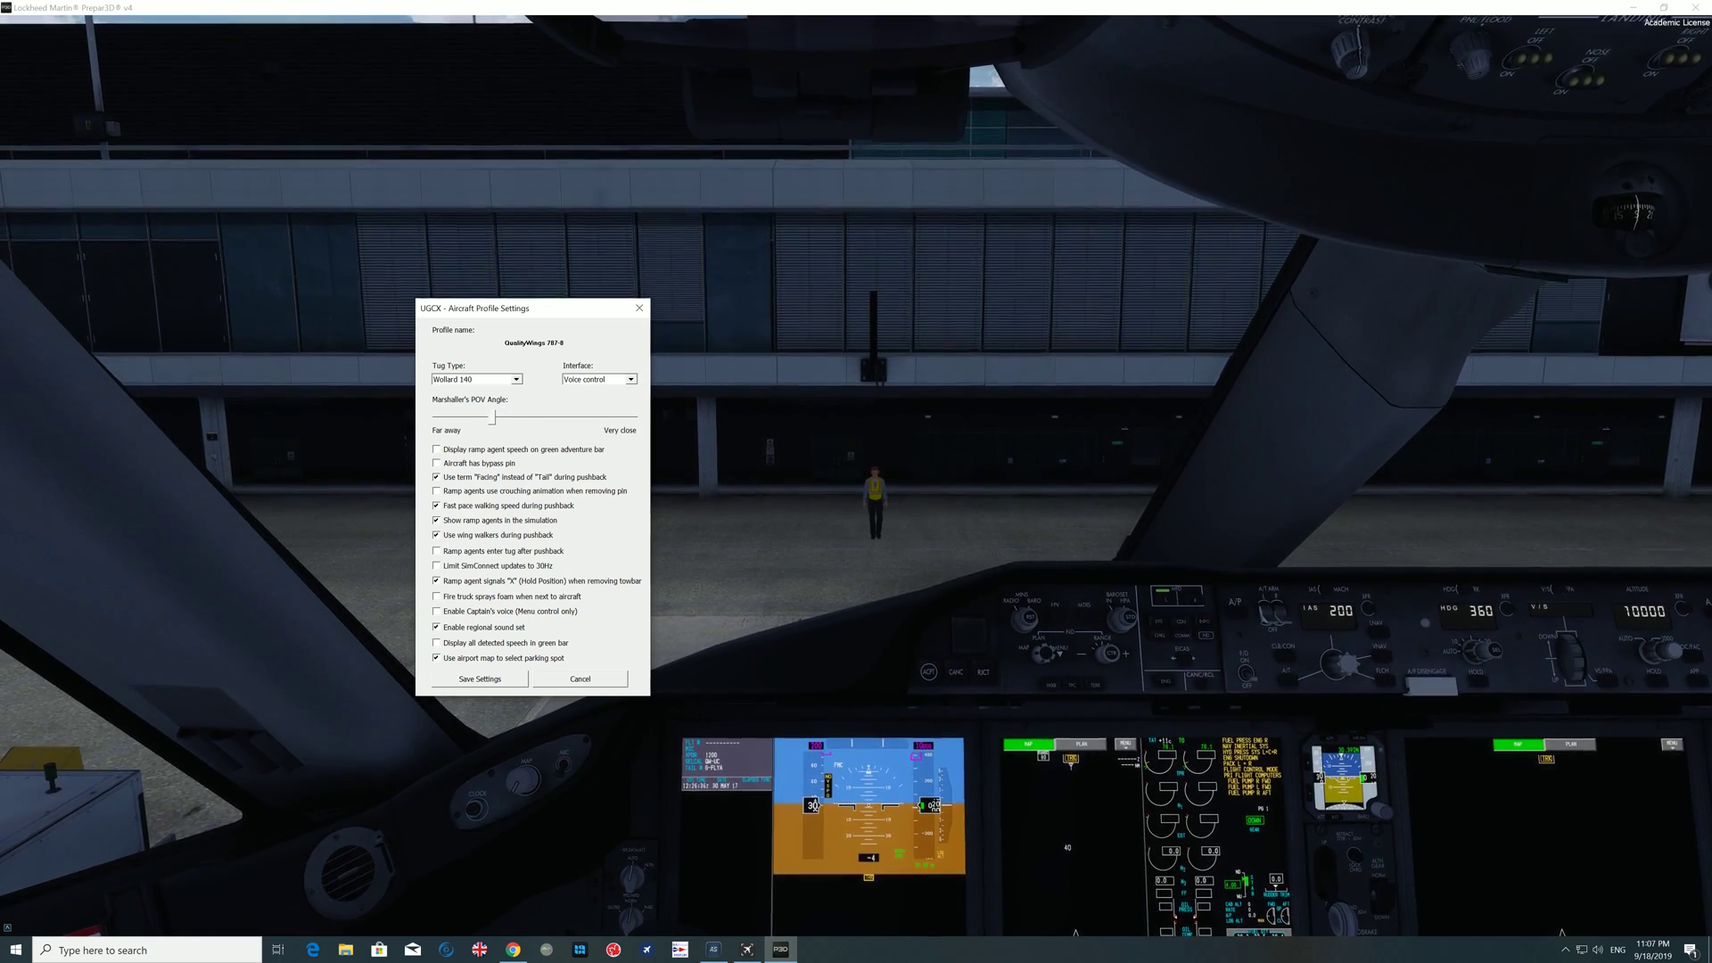
key("Right")
key("Right")
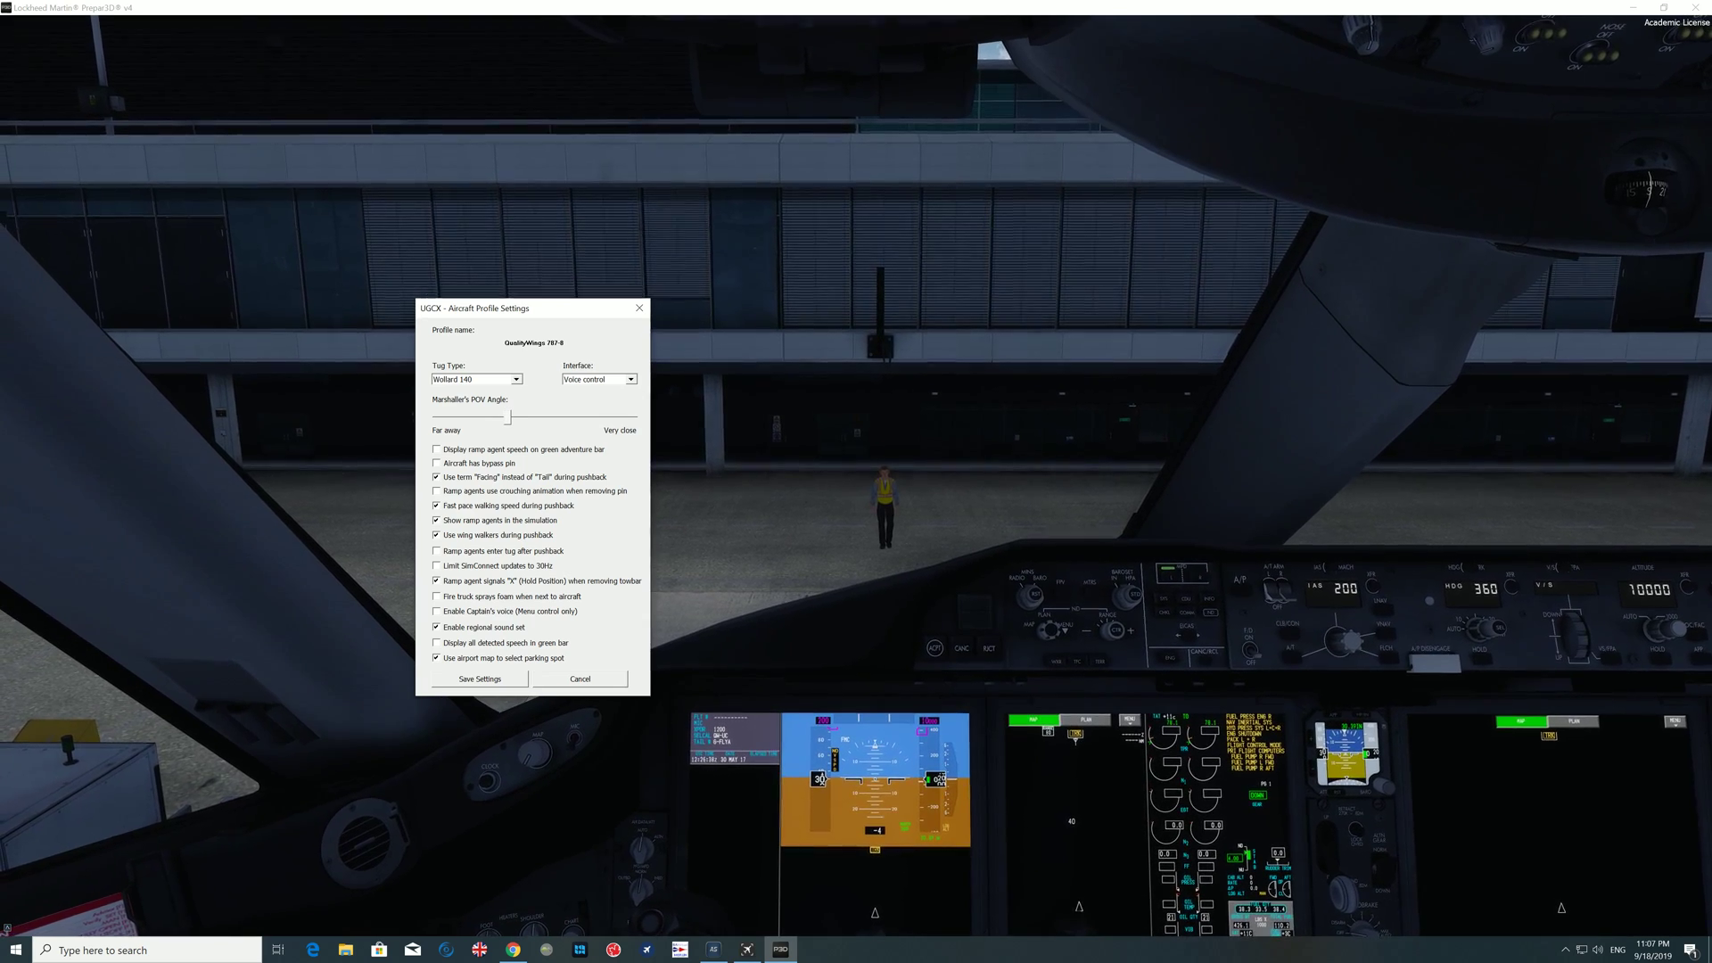
key("Right")
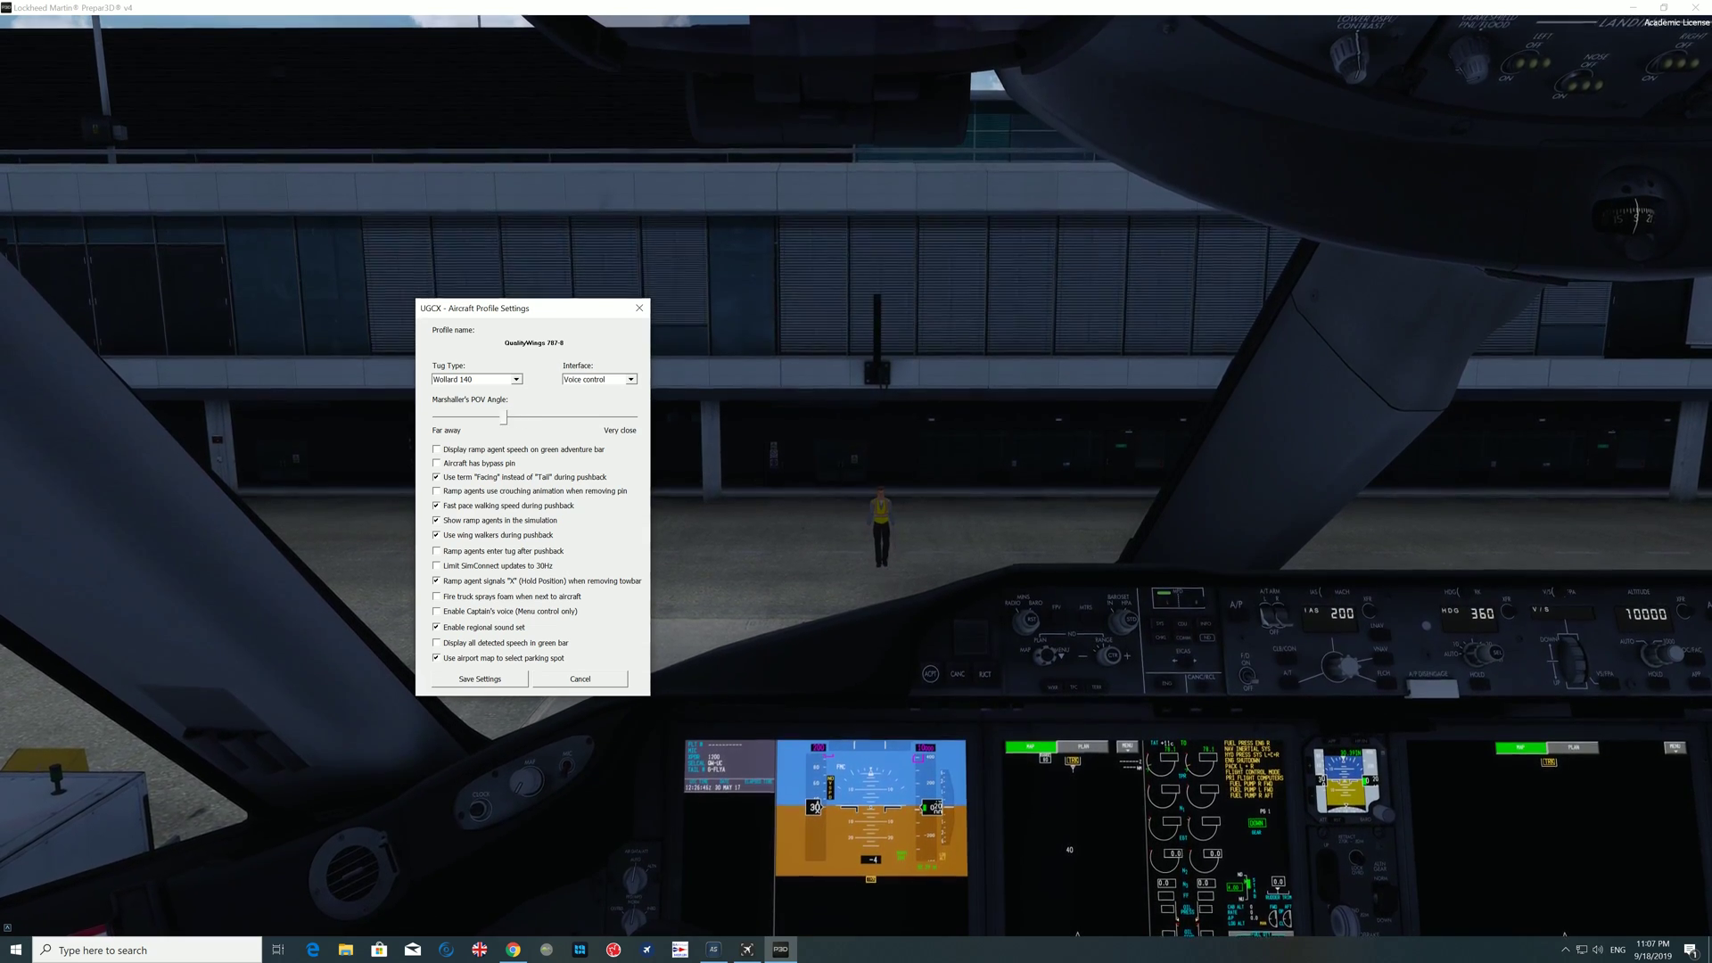
key("Right")
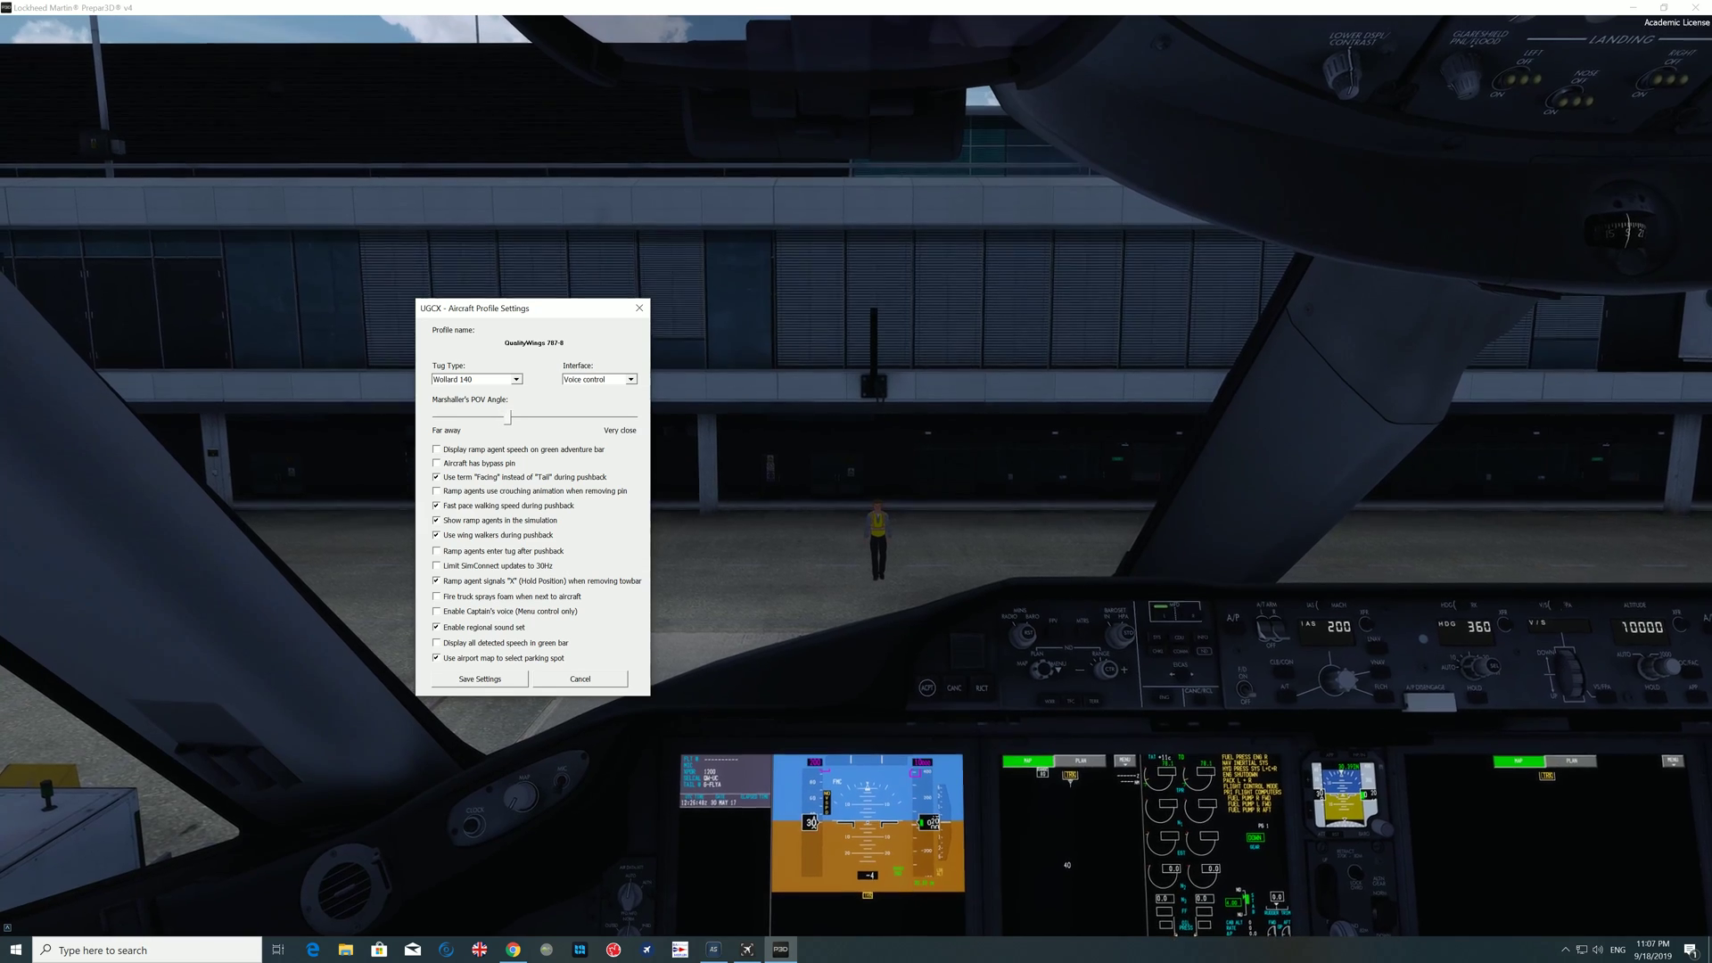
key("Right")
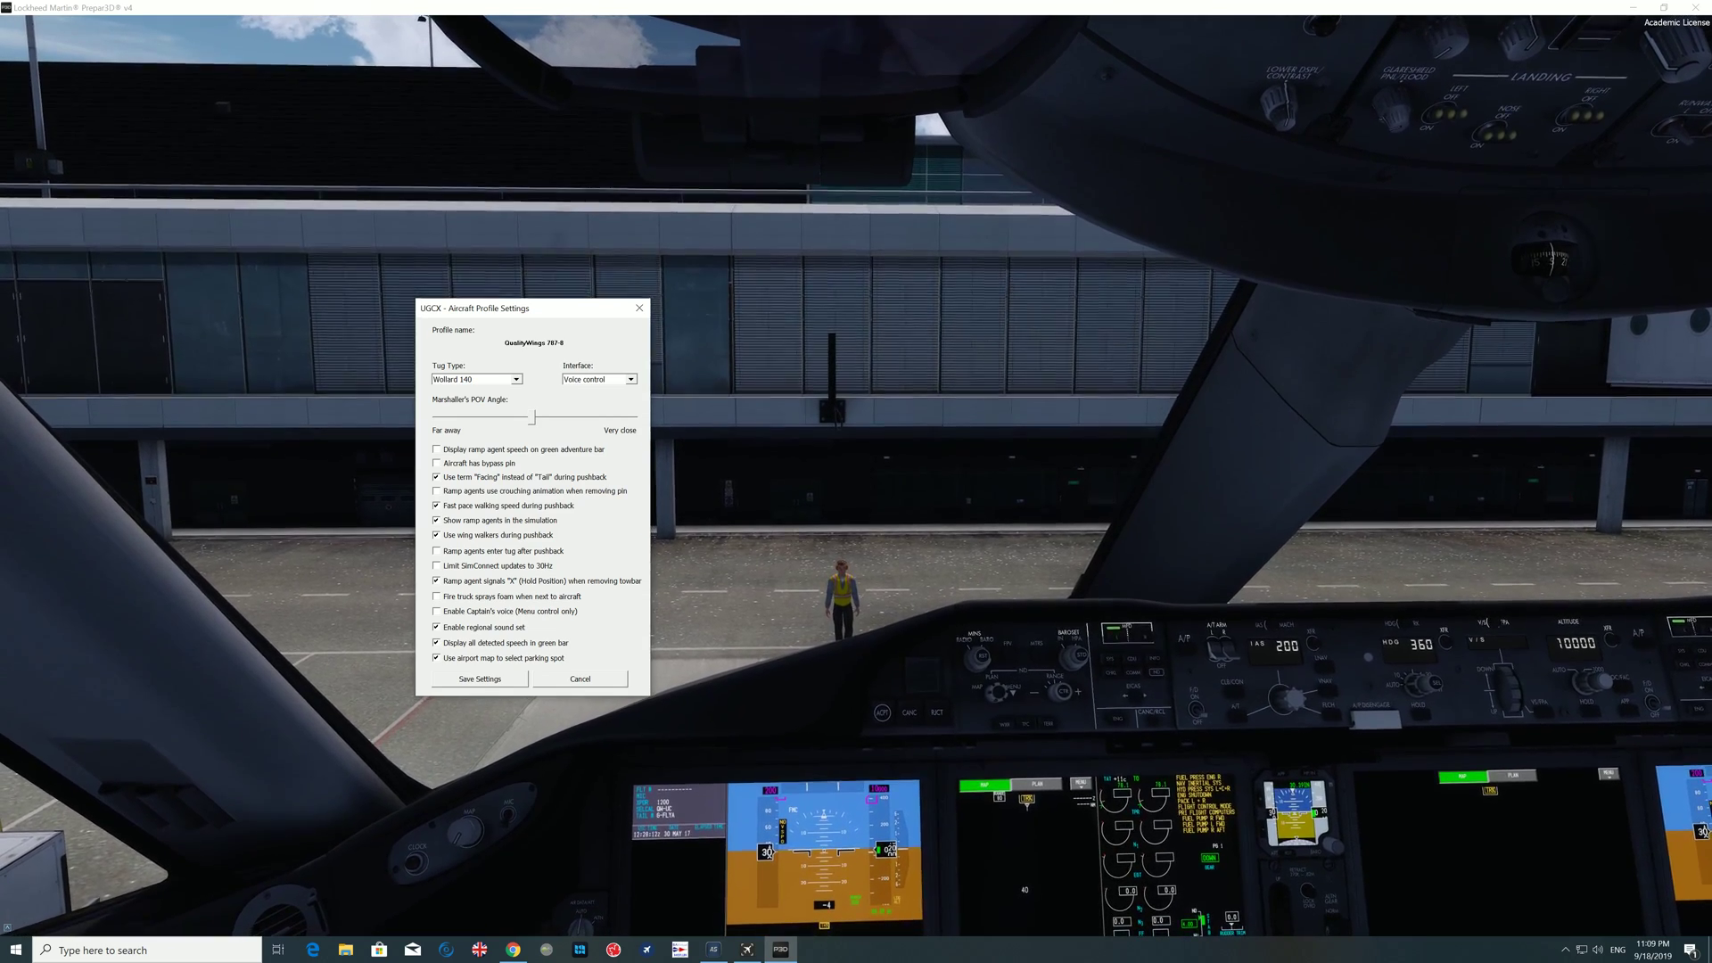
Enable 'Display all detected speech in green bar', save the 787-8 profile, and acknowledge the confirmation
left_click(436, 642)
left_click(480, 679)
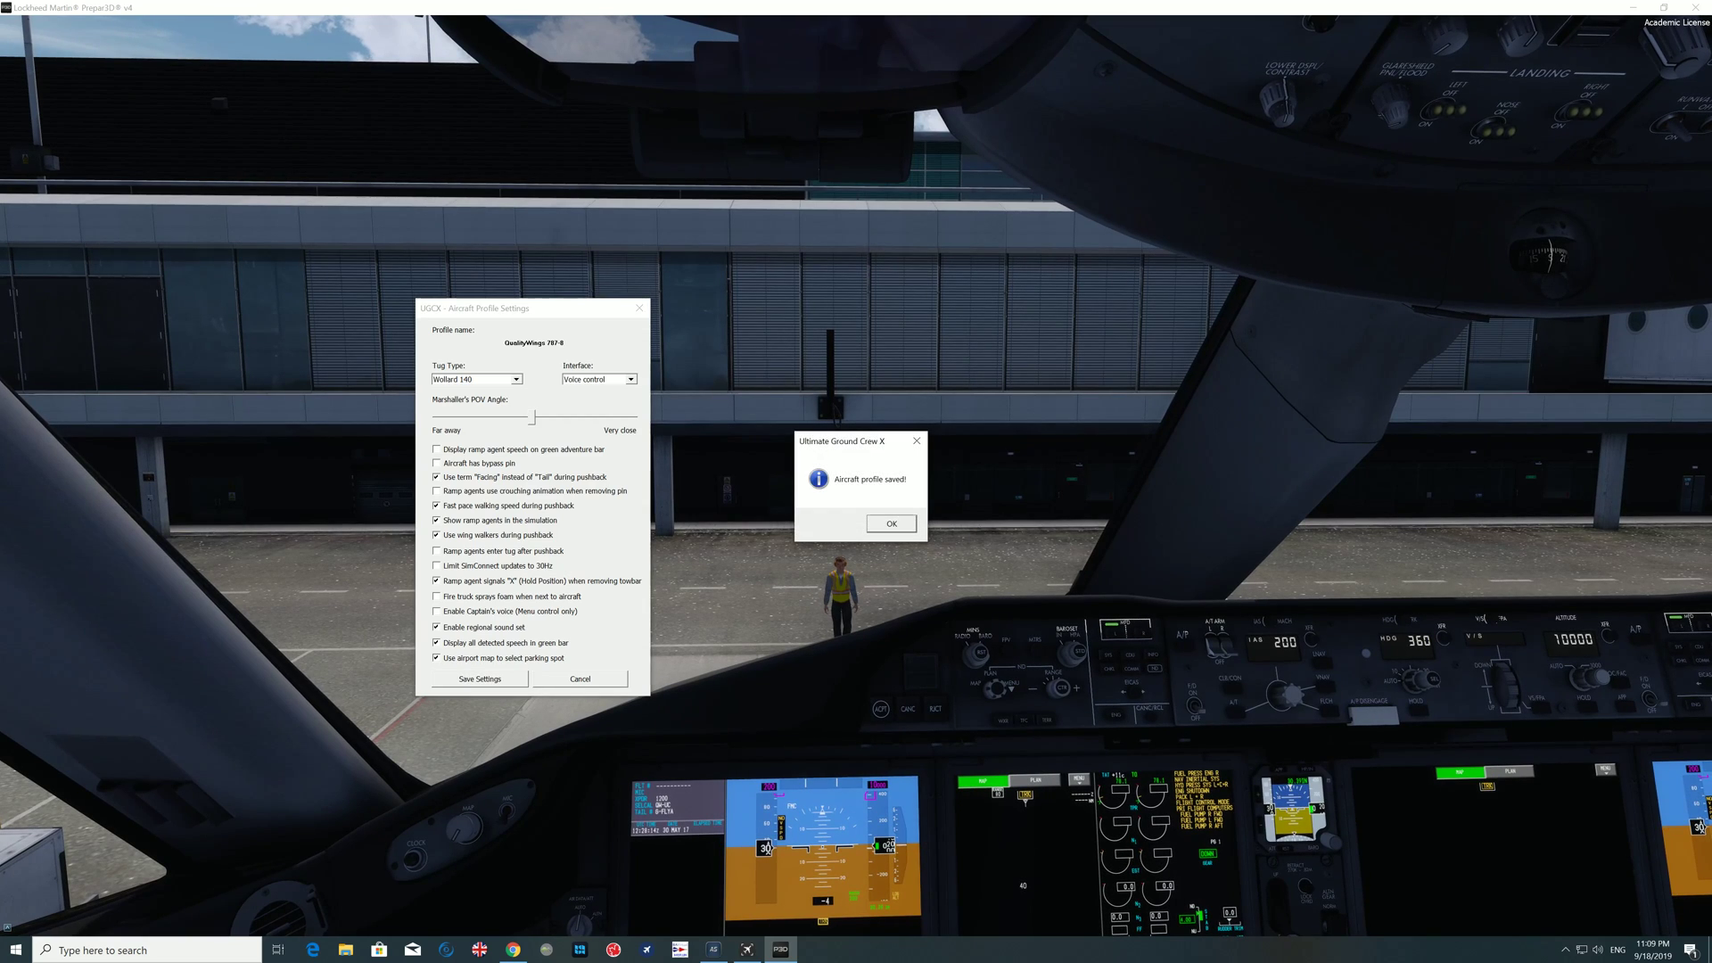
left_click(891, 524)
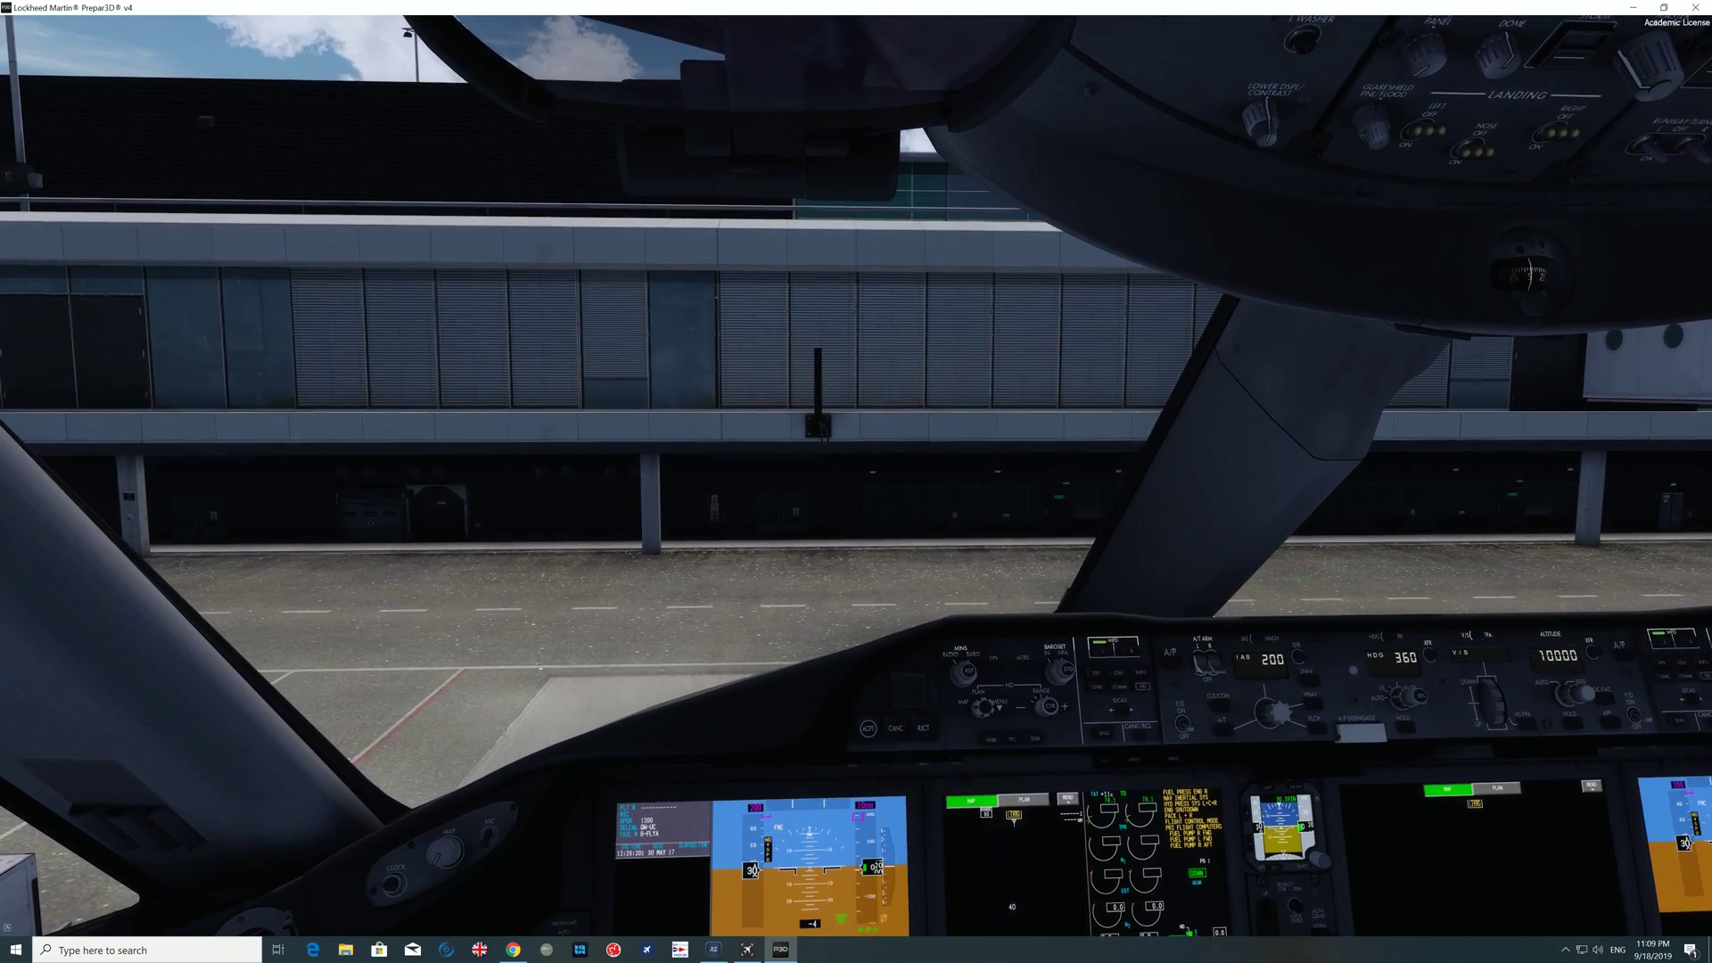
Dismiss the simulator's view menu and reopen the UGCX Main Menu over the 787 cockpit
right_click(651, 429)
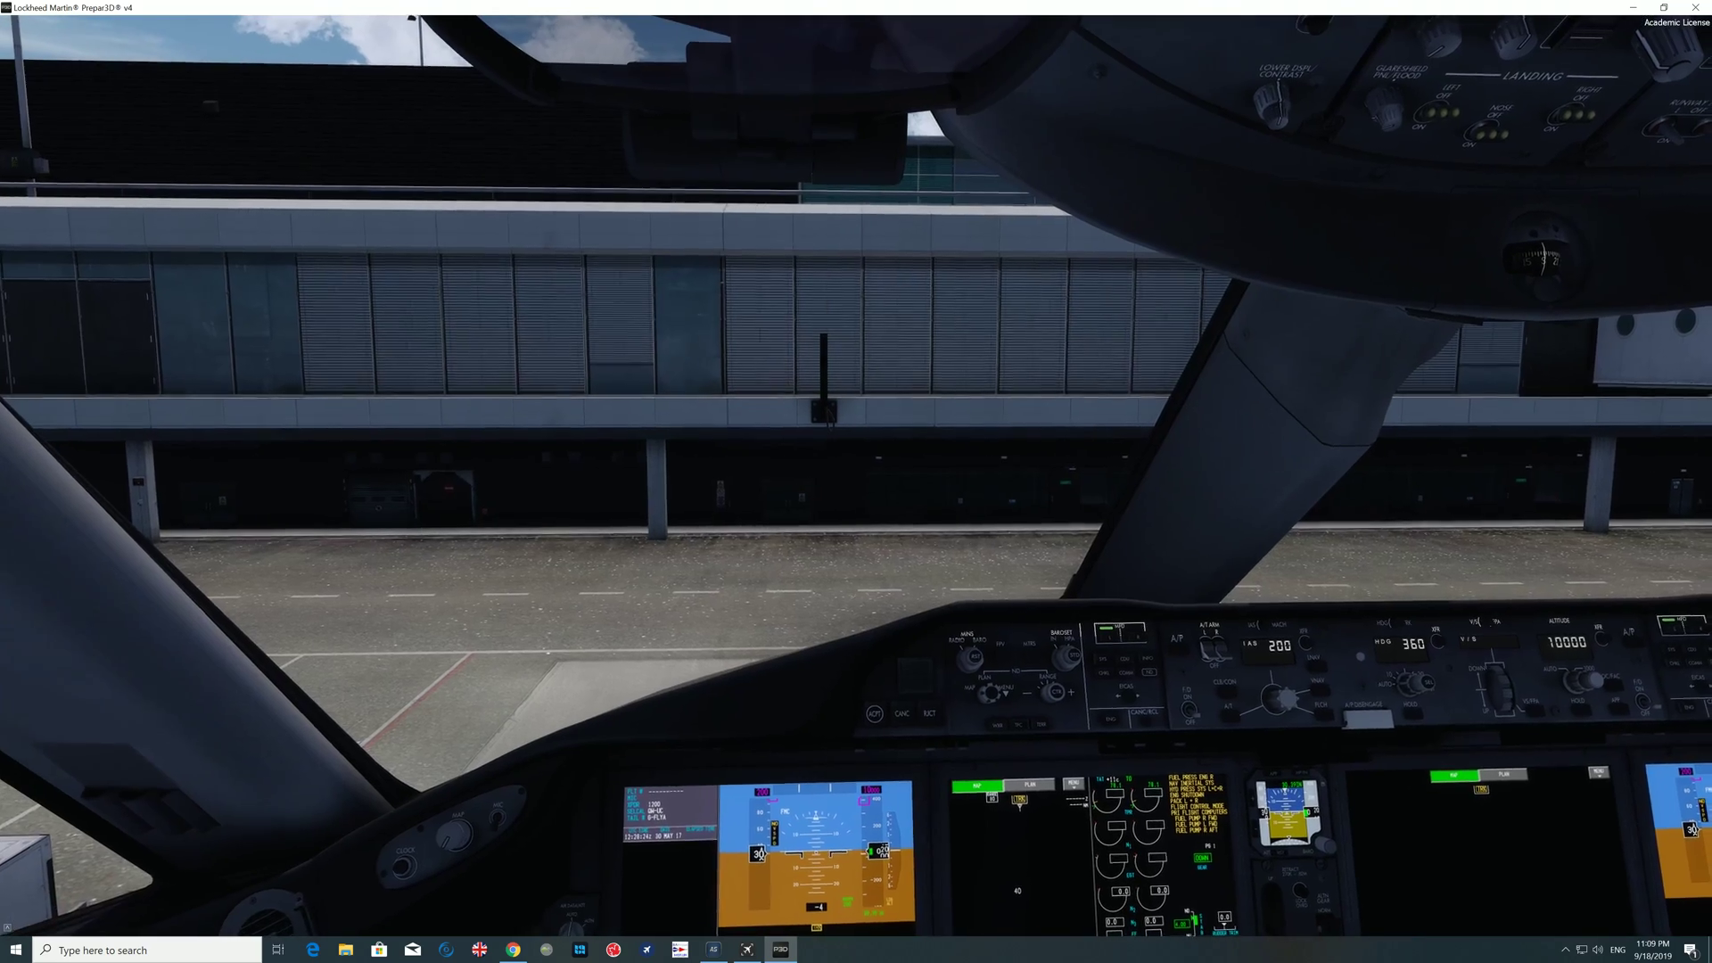
right_click(564, 374)
key("Escape")
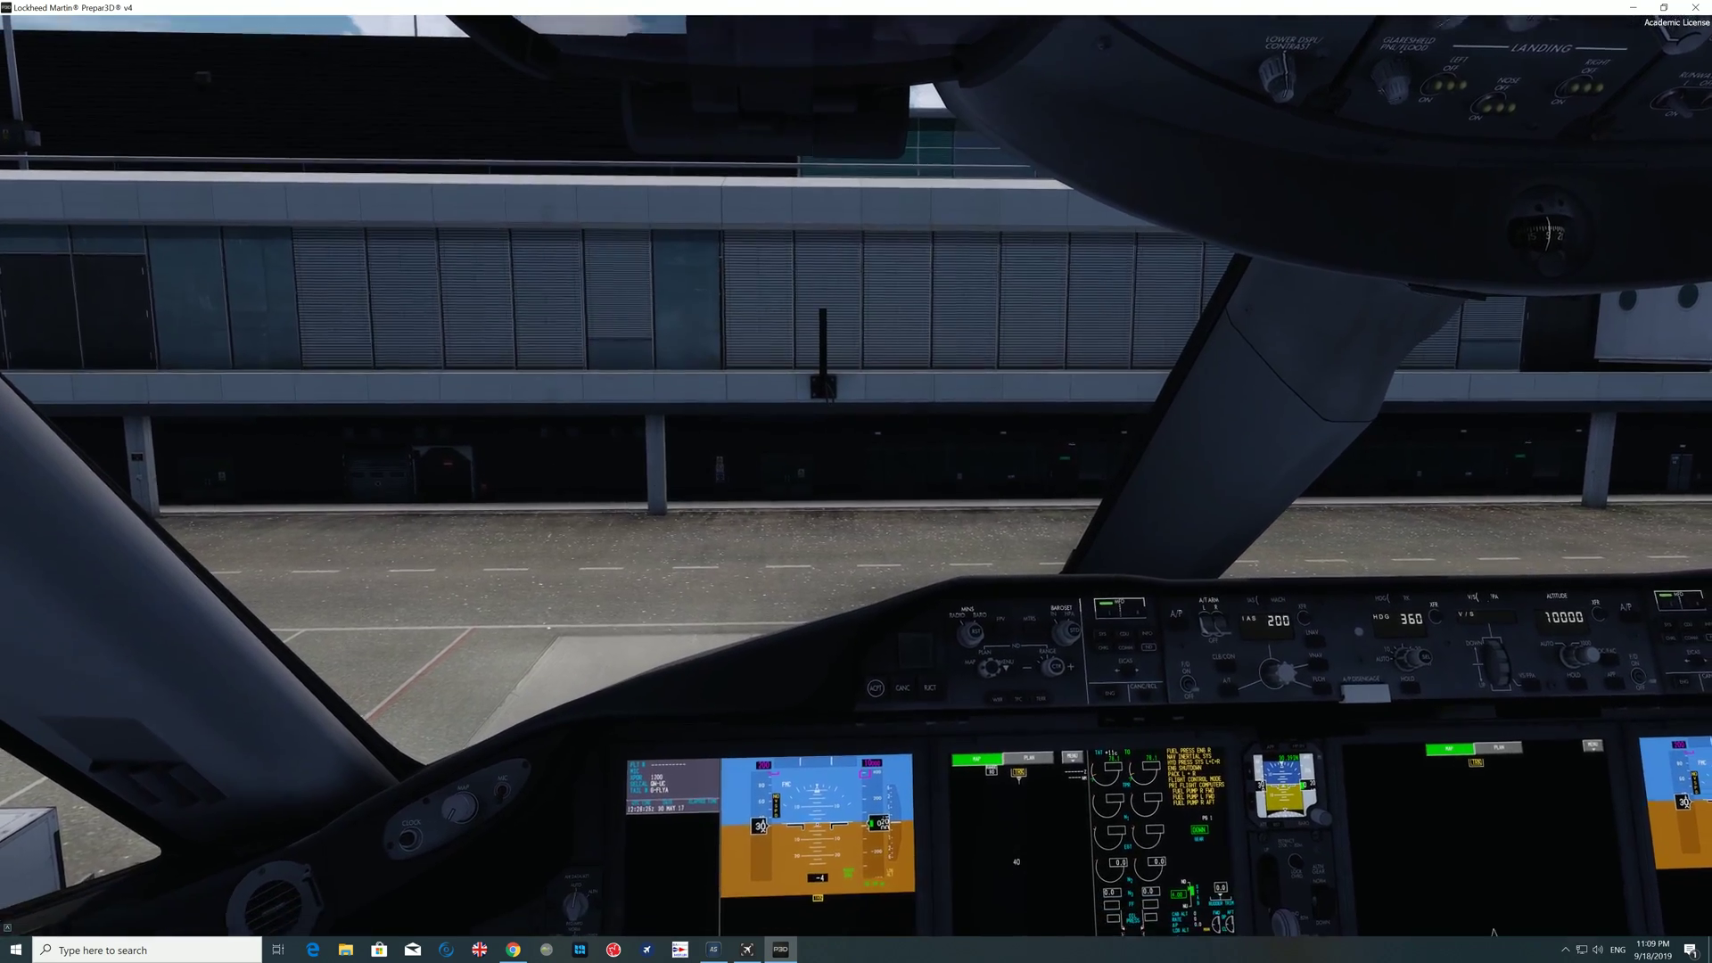
key("ctrl+shift+u")
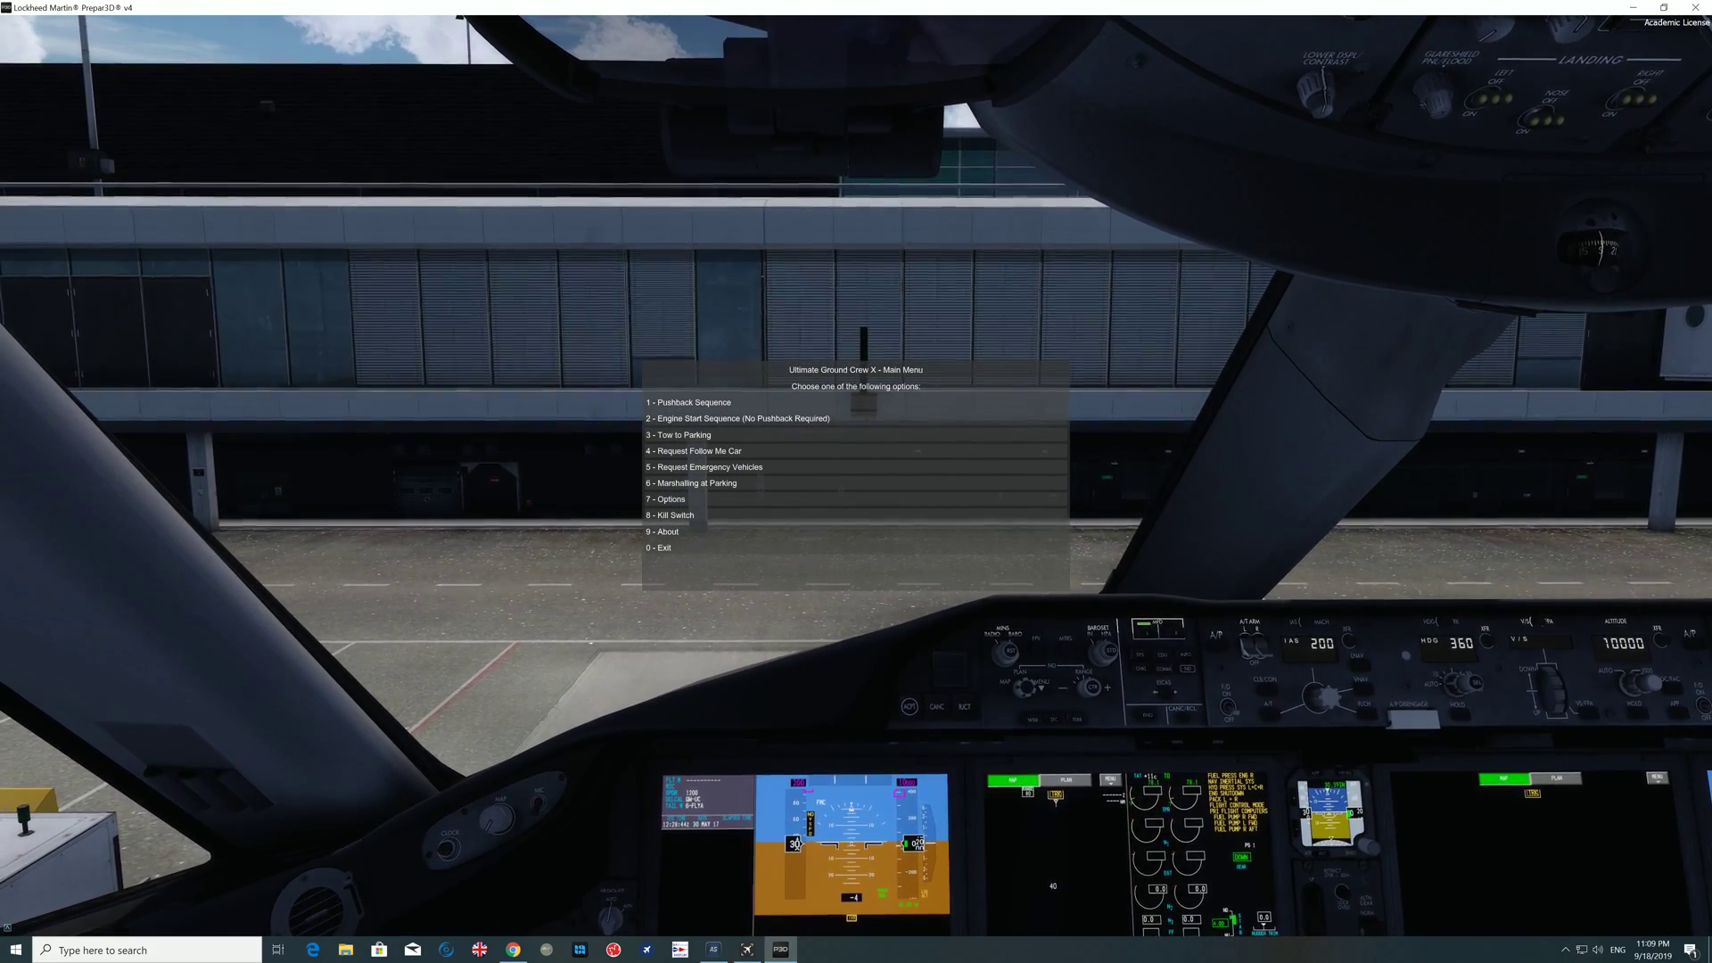
Start the UGCX Pushback Sequence for the 787 at Gate D 53
key("1")
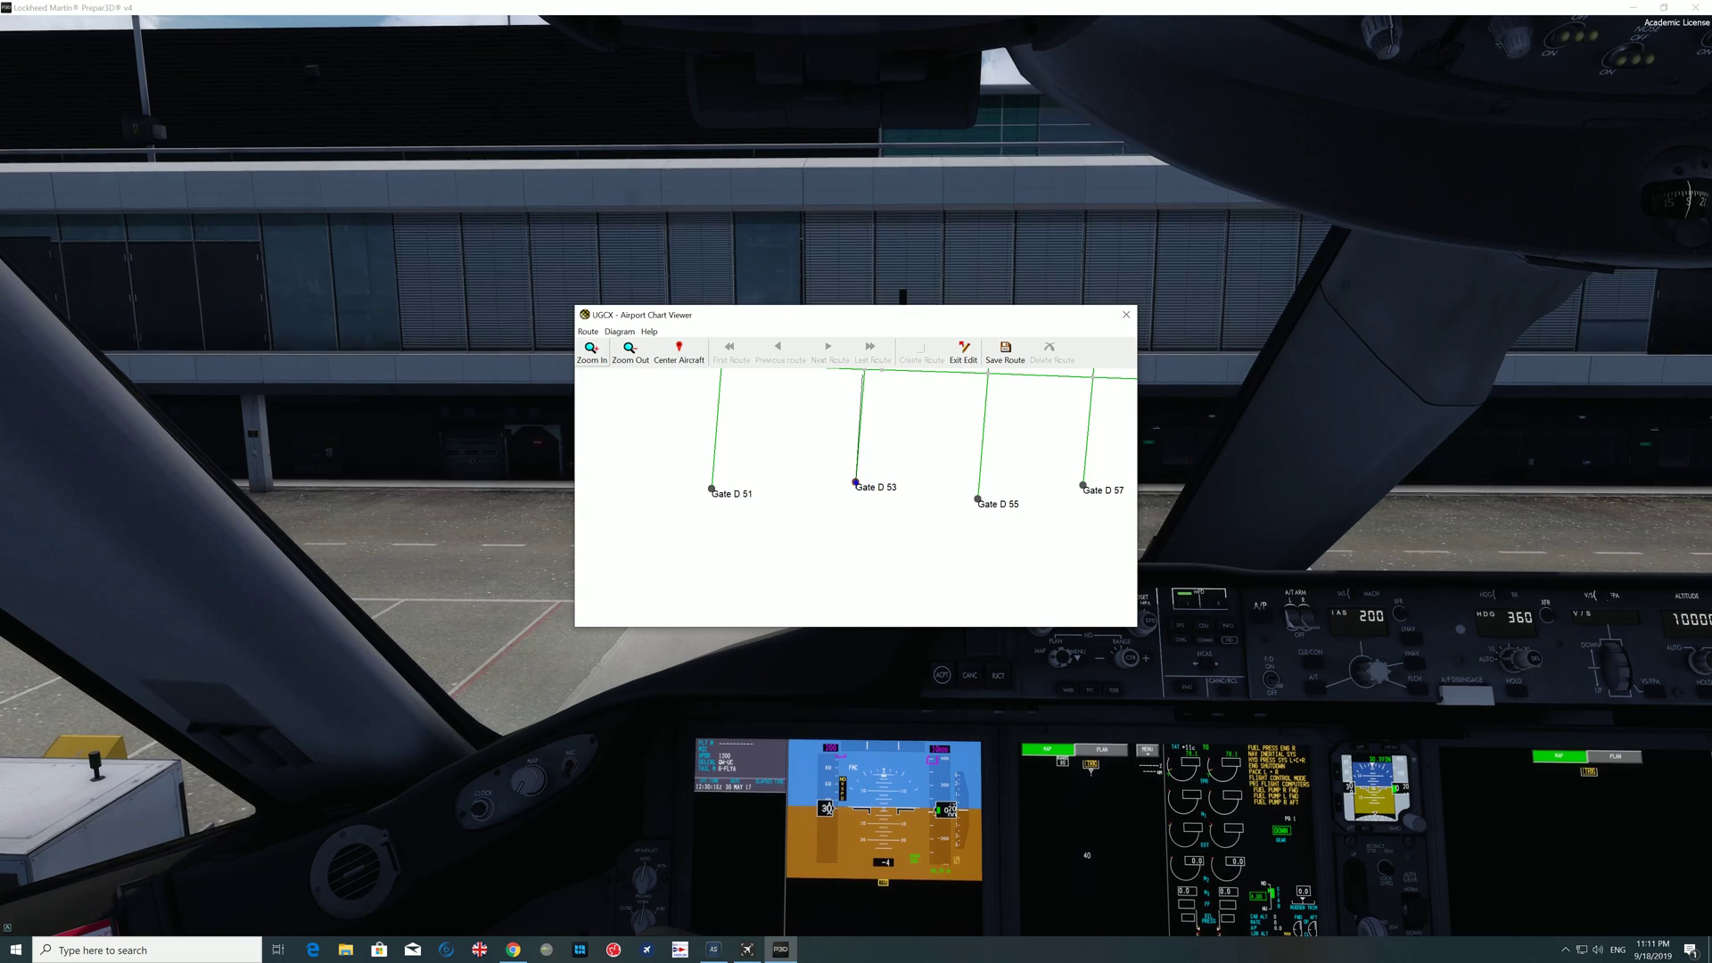
Place the custom route's first point on the taxiway from Gate D 53 and zoom the chart out
left_click(863, 373)
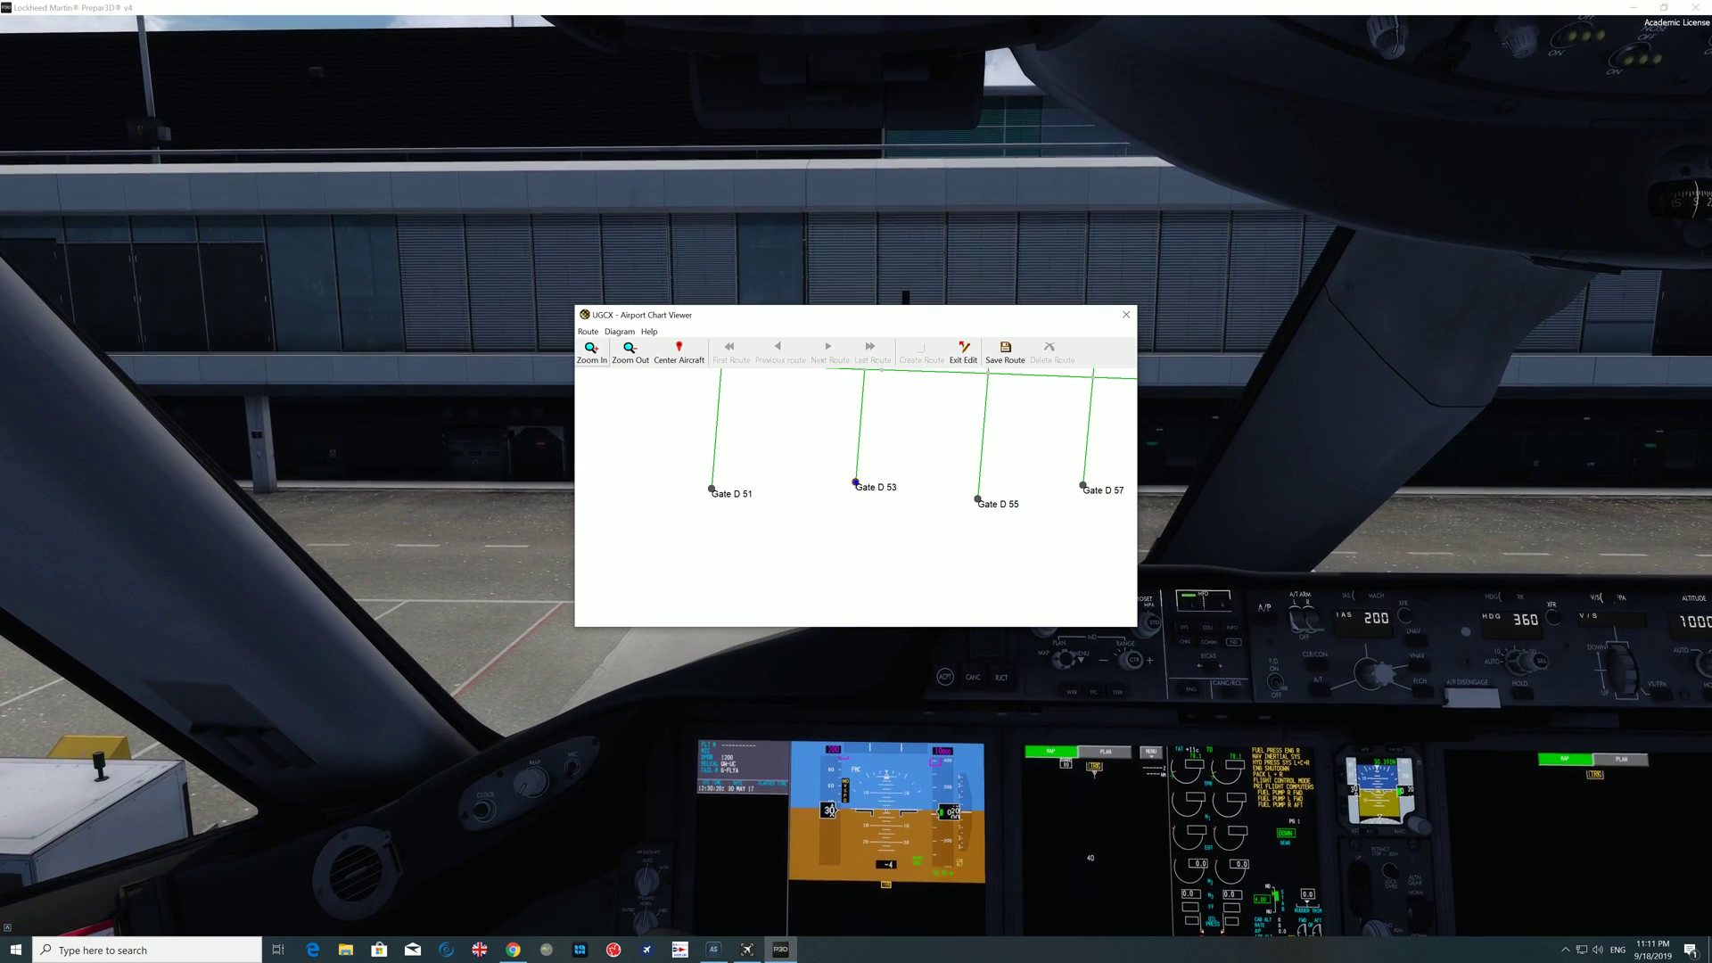
scroll(856, 497, "down", 2)
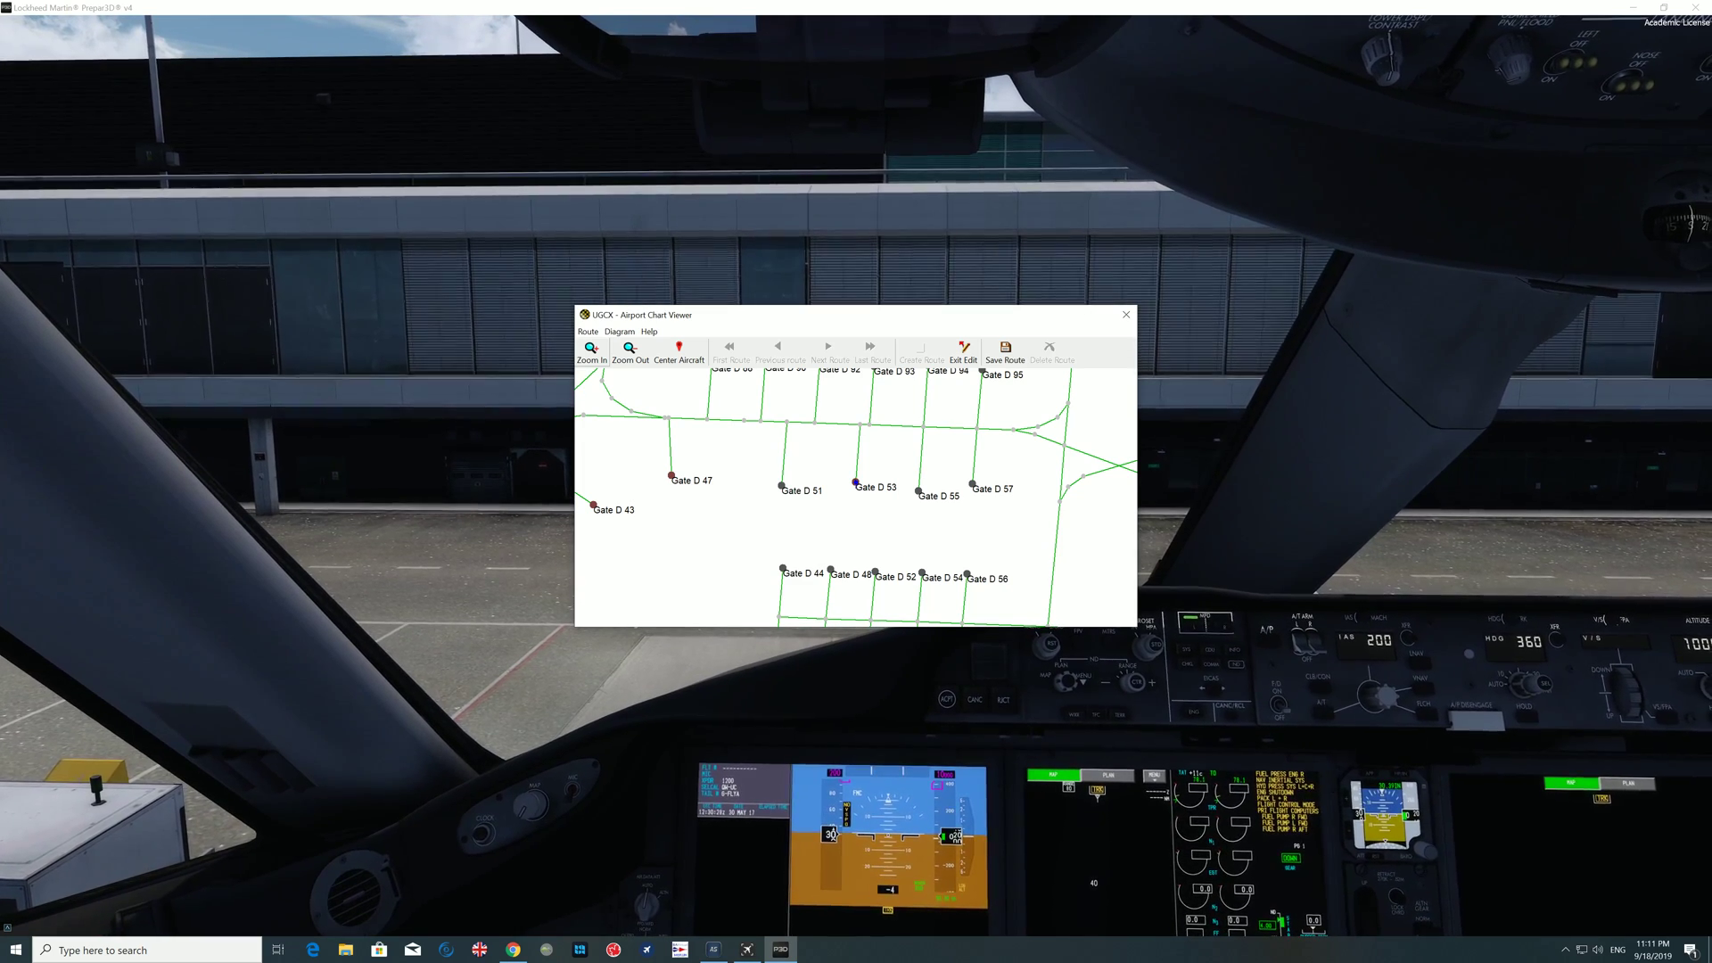
scroll(856, 496, "down", 1)
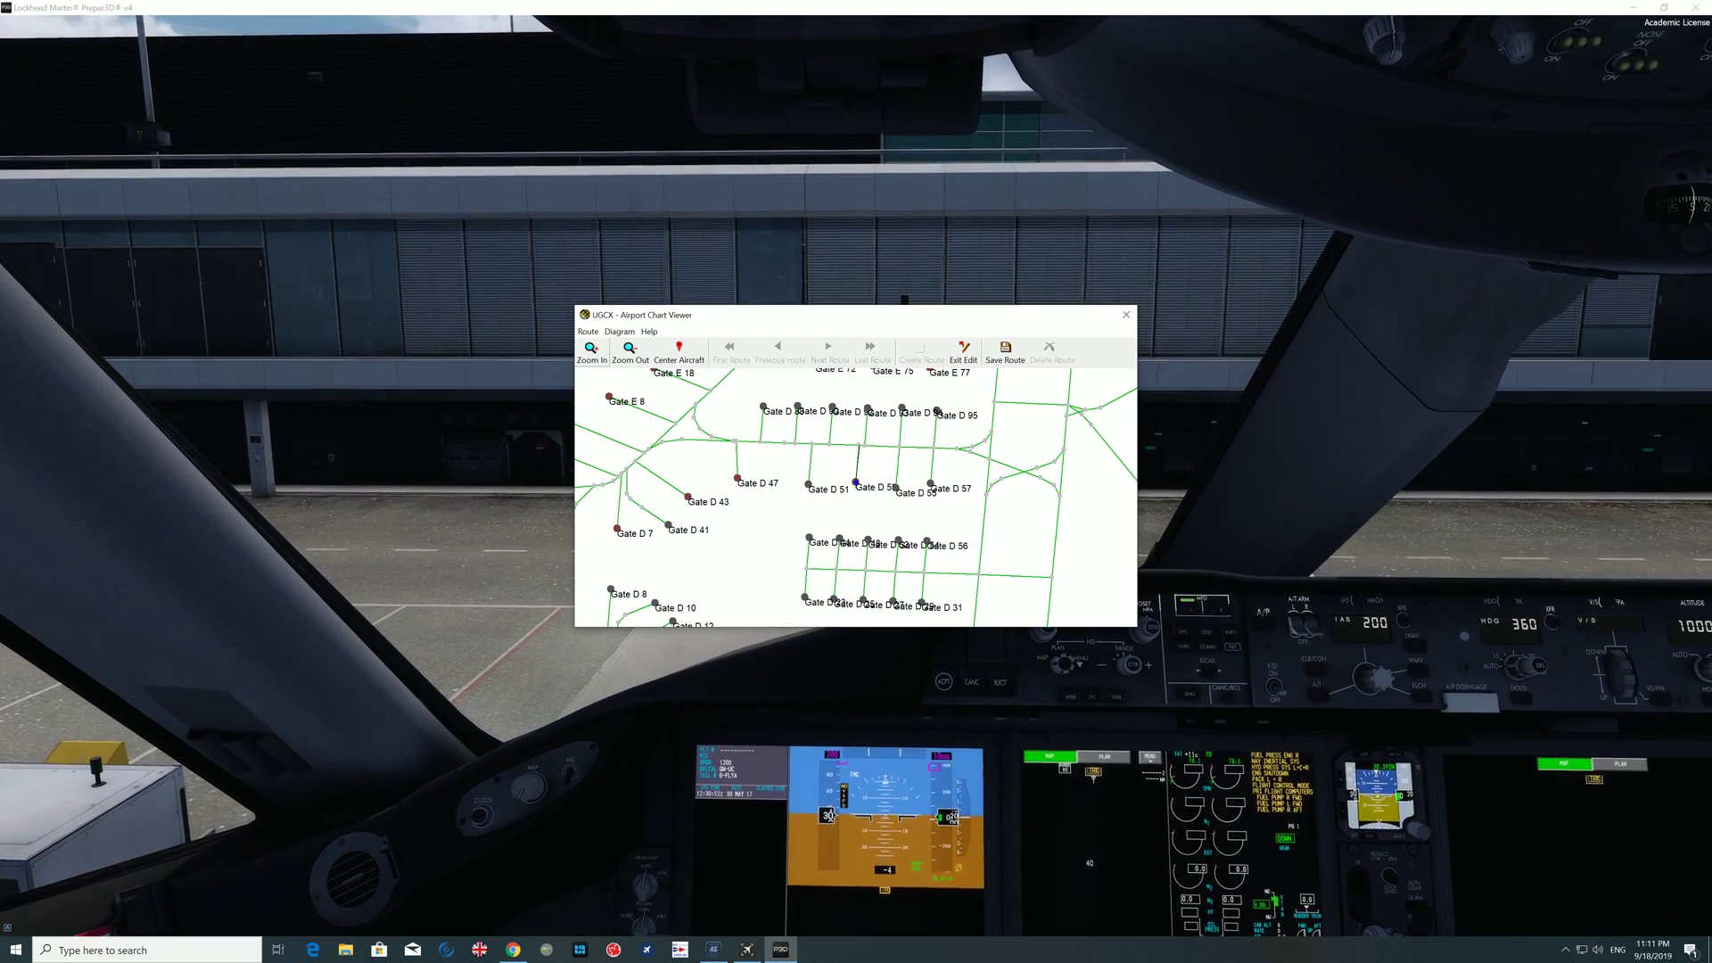
Add a waypoint near Gate D 53 from the chart's right-click menu
right_click(859, 444)
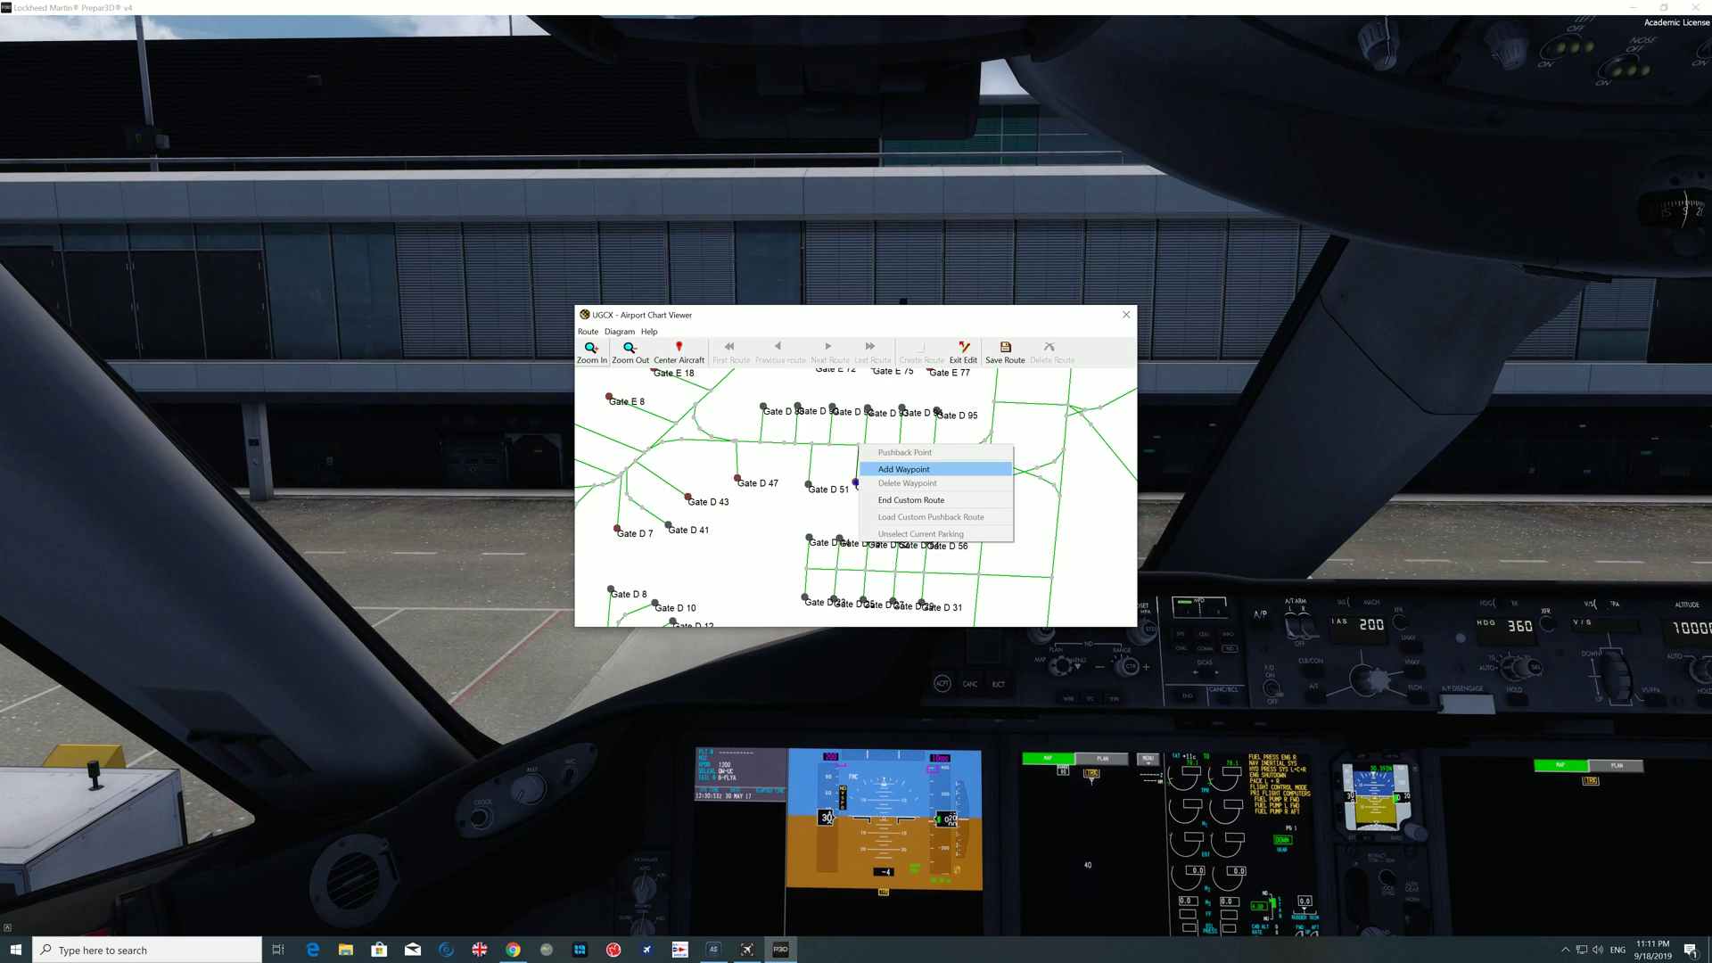
left_click(903, 469)
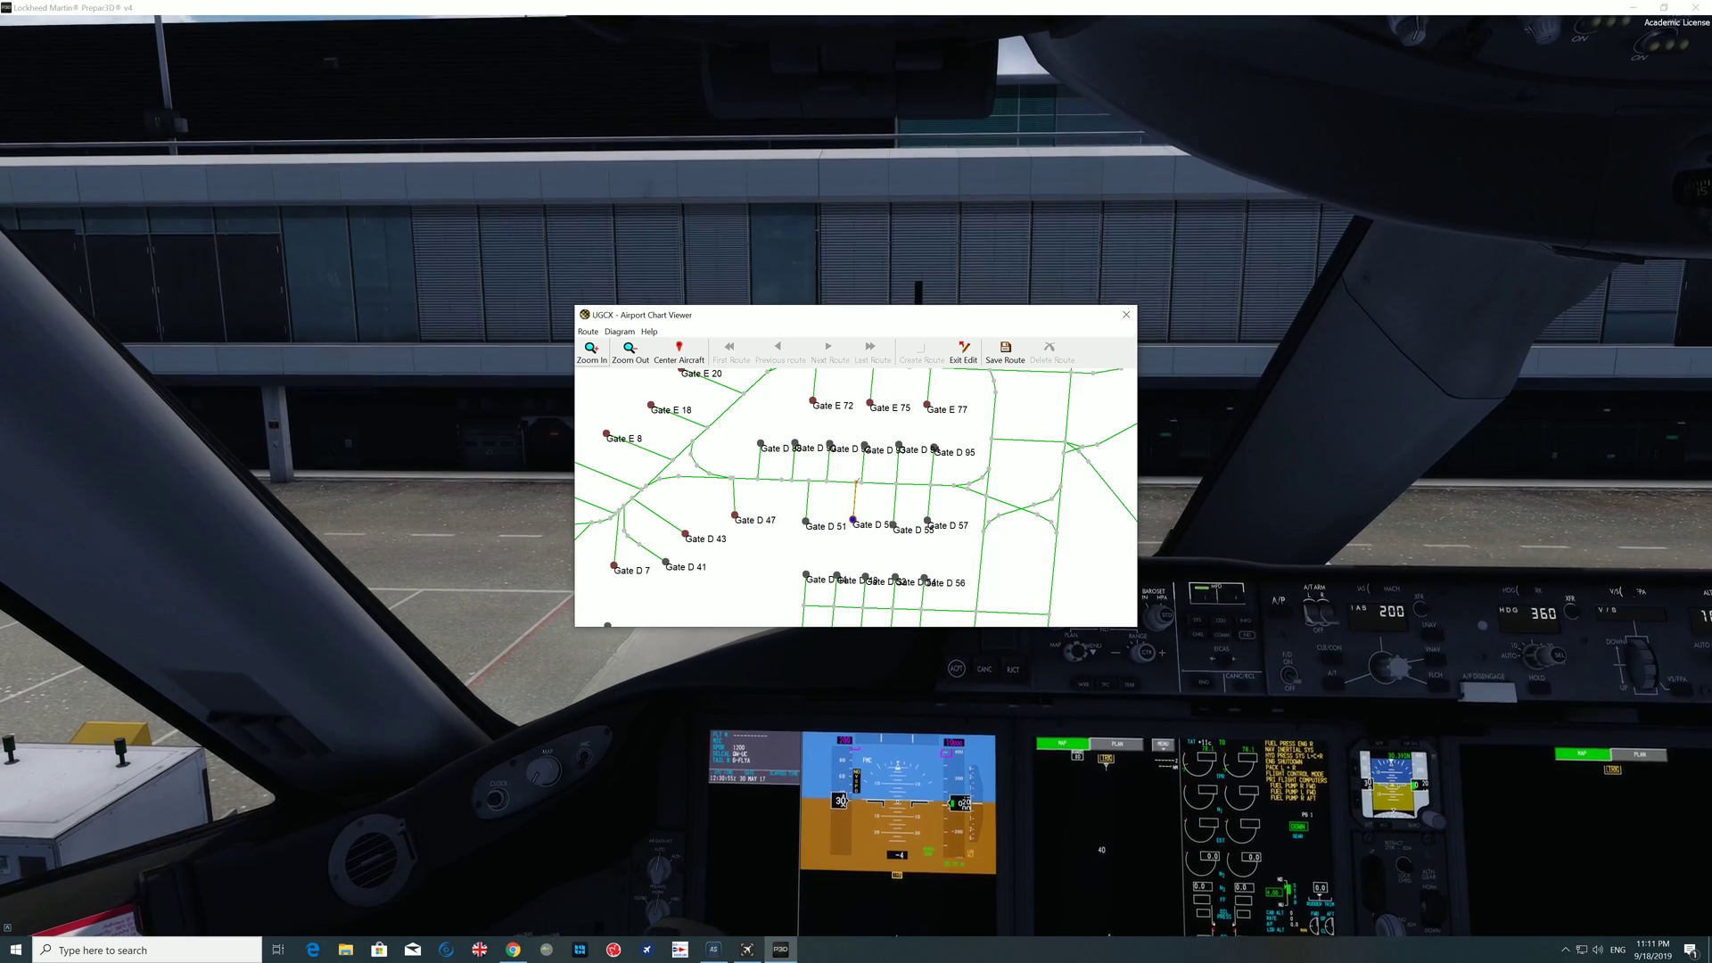